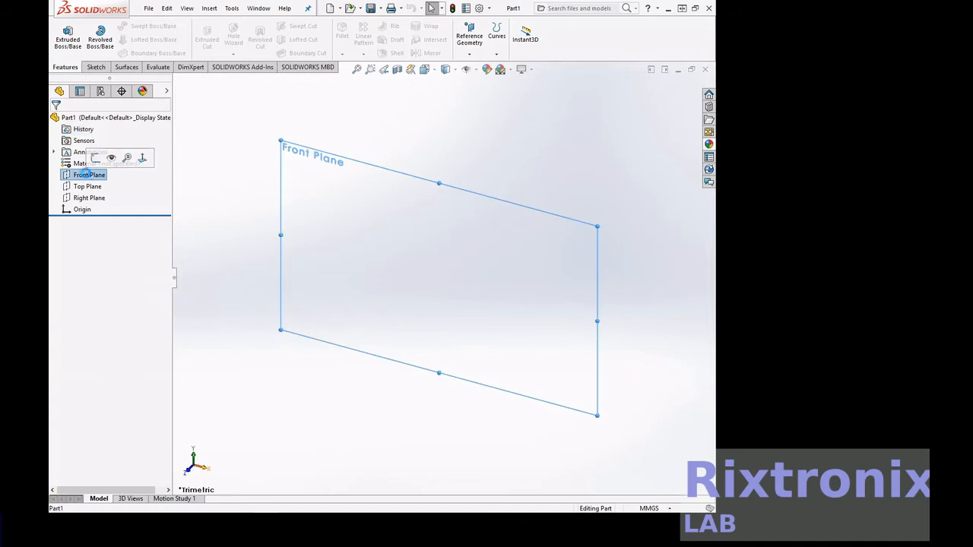
Start a sketch on the Front Plane and draw a six-sided polygon about 7 mm across, centred on the origin
{"action": "left_click", "coordinate": [147, 156]}
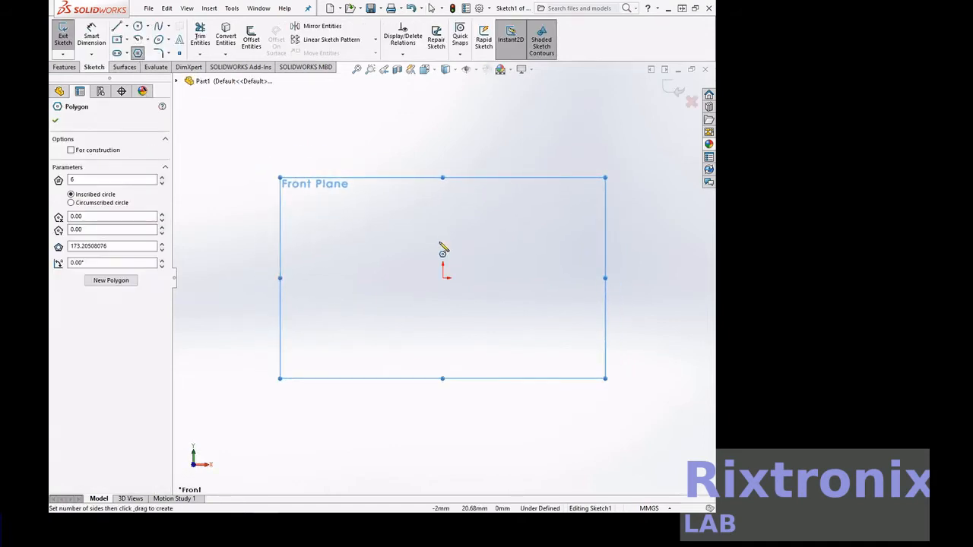
{"action": "left_click", "coordinate": [443, 278]}
{"action": "left_click", "coordinate": [444, 278]}
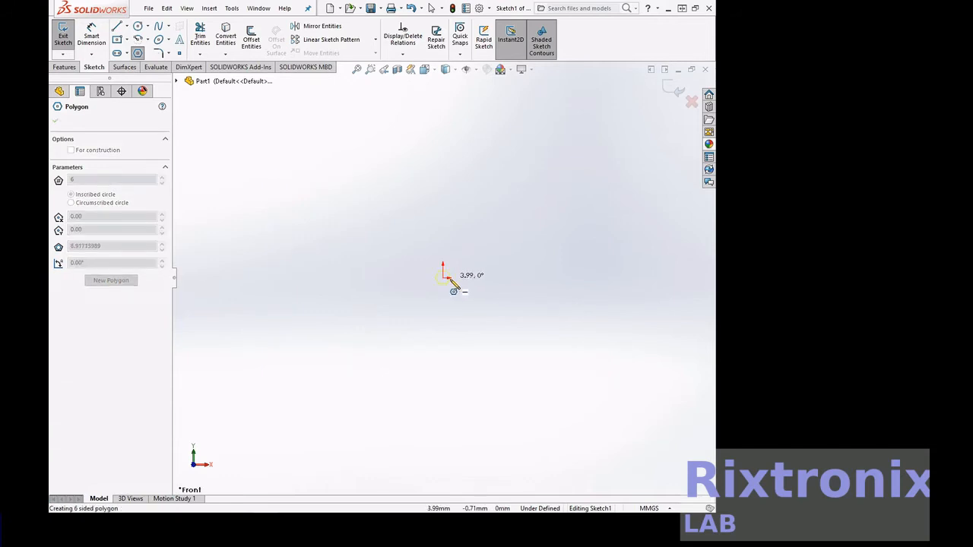
{"action": "left_click", "coordinate": [451, 281]}
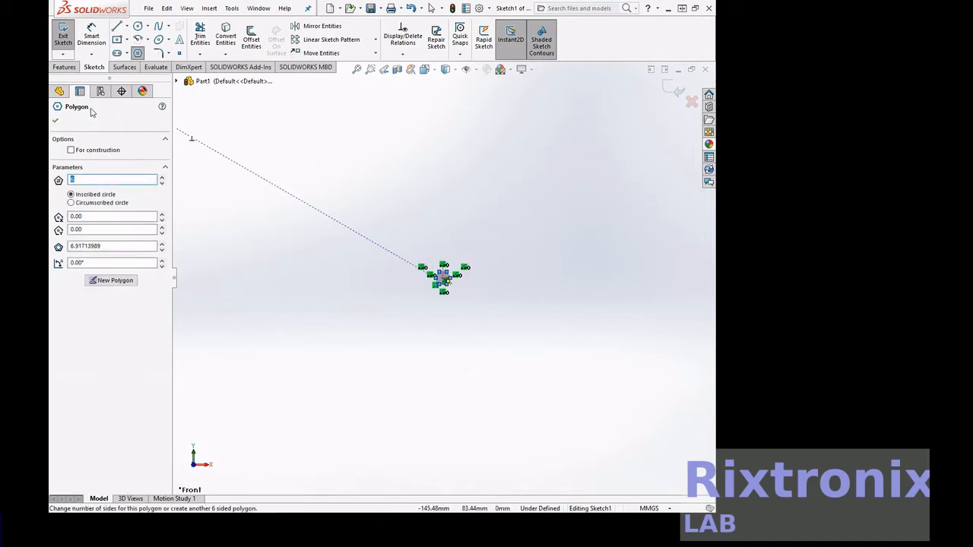
{"action": "key", "text": "Escape"}
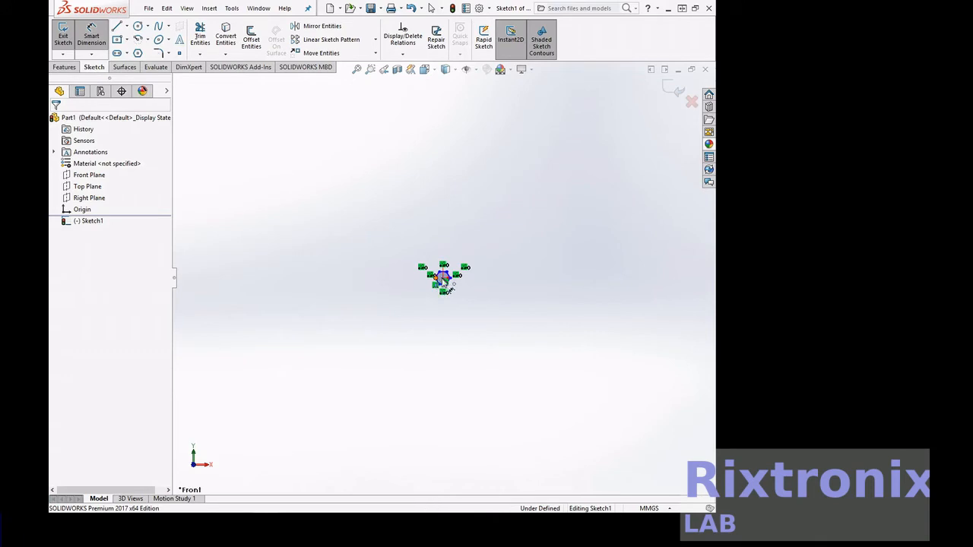
Dimension the hexagon's horizontal width as 8 mm
{"action": "left_click", "coordinate": [453, 276]}
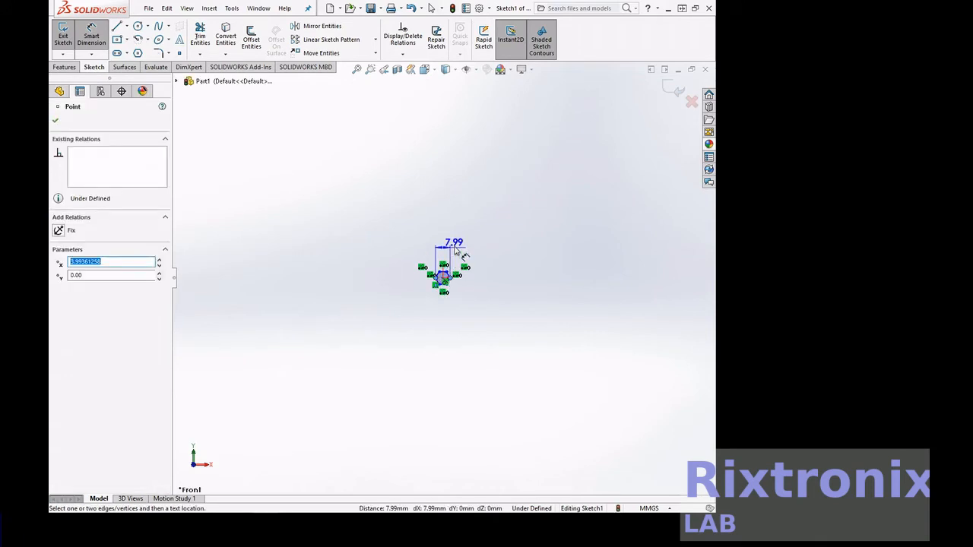
{"action": "left_click", "coordinate": [455, 240]}
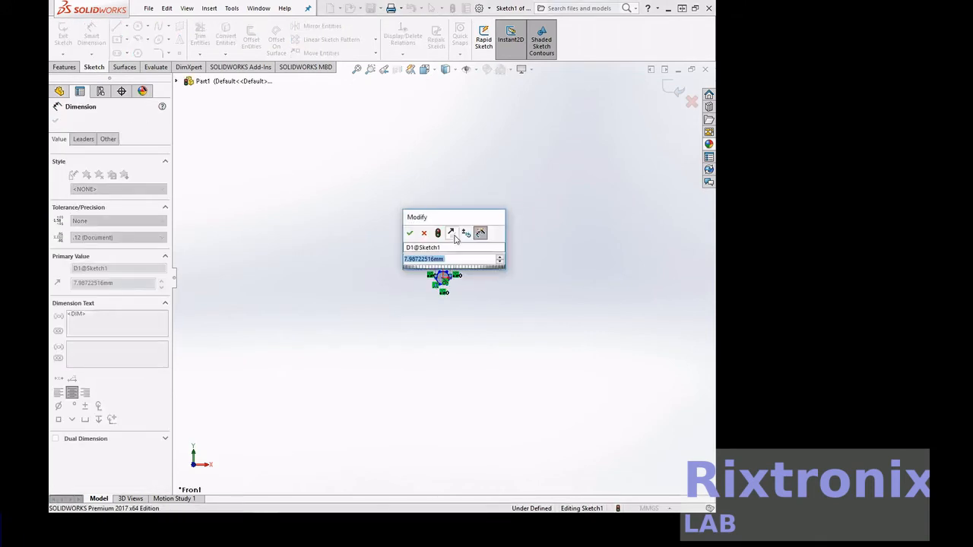
{"action": "type", "text": "8"}
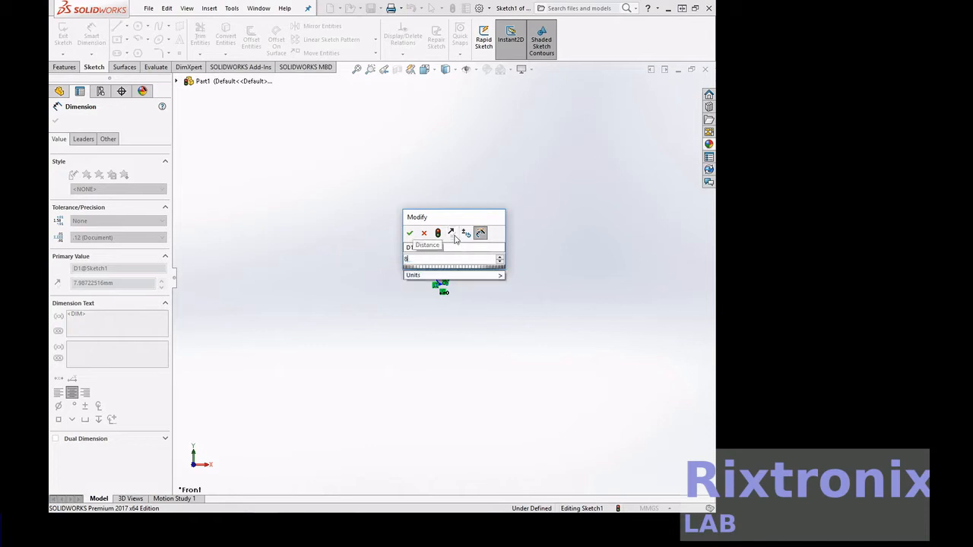
{"action": "left_click", "coordinate": [410, 234]}
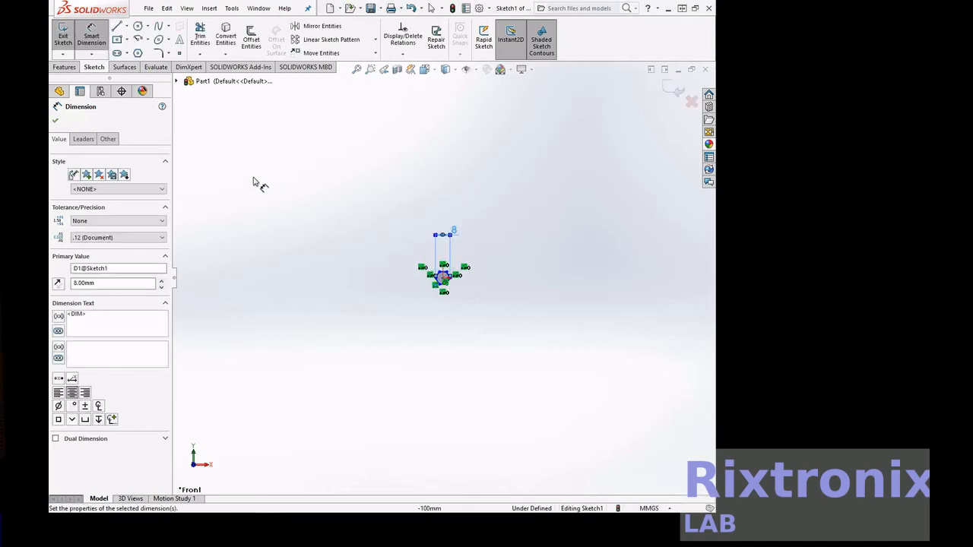
{"action": "left_click", "coordinate": [56, 122]}
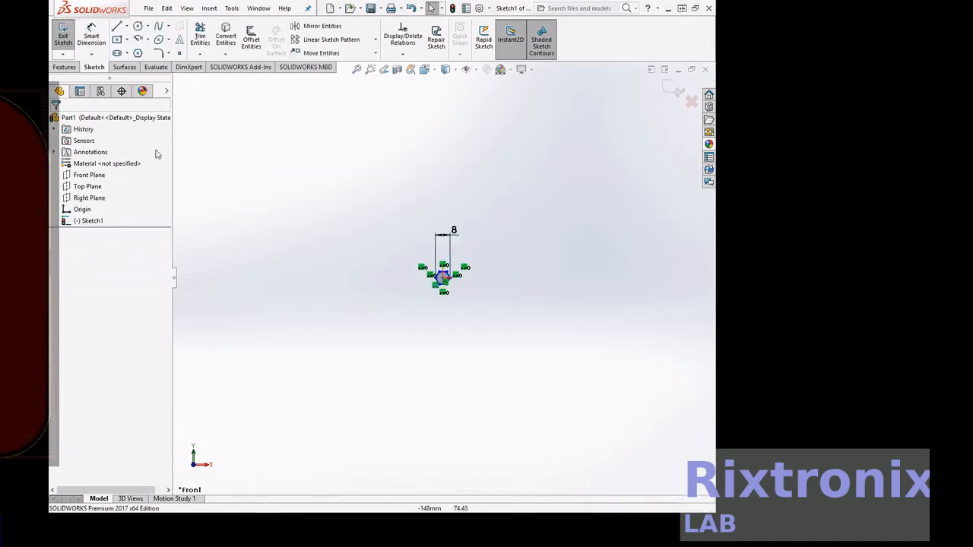
Exit the sketch and orient the view normal to the Right Plane
{"action": "left_click", "coordinate": [90, 198]}
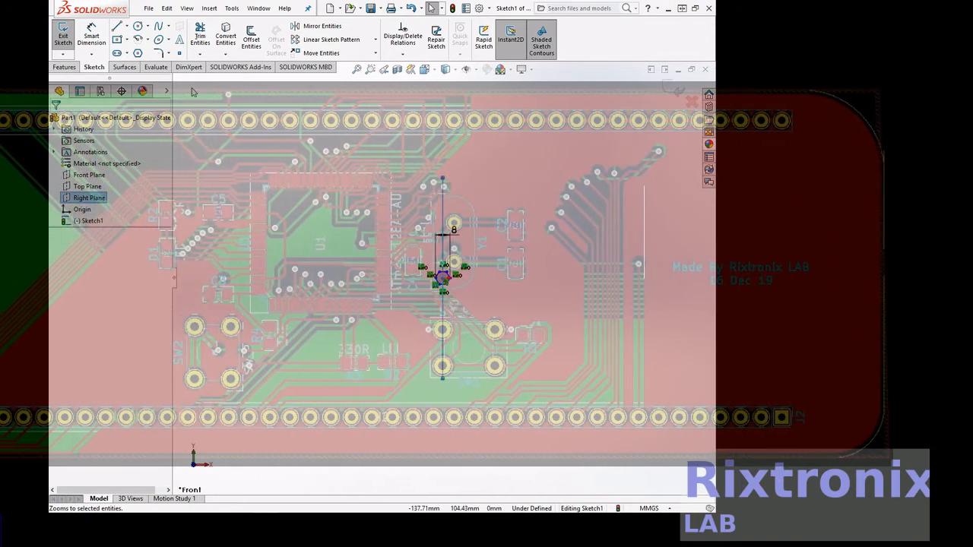
{"action": "left_click", "coordinate": [62, 33]}
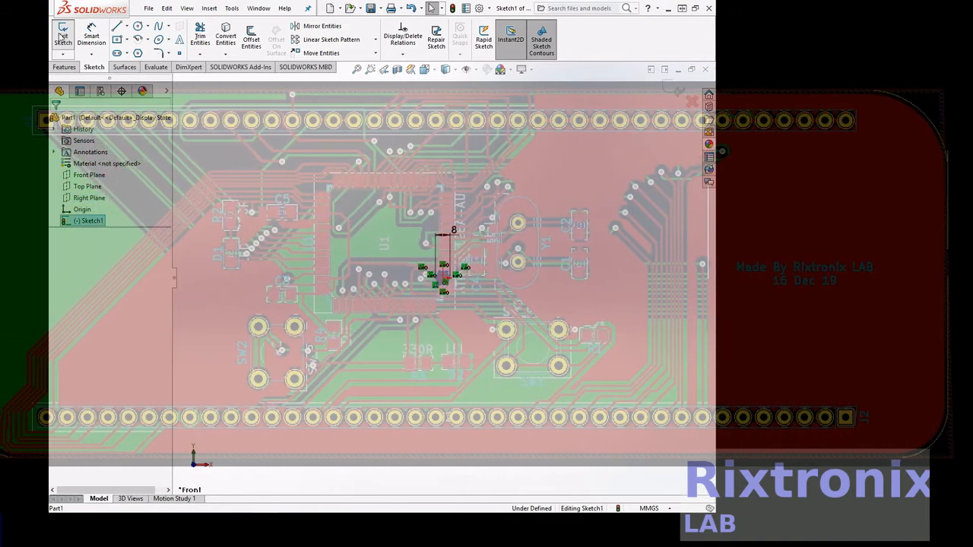
{"action": "left_click", "coordinate": [98, 199]}
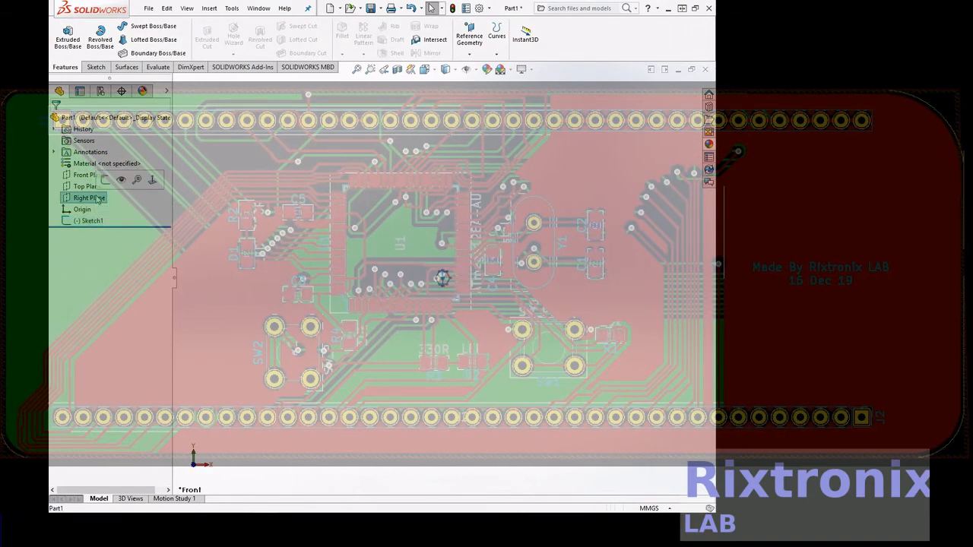
{"action": "left_click", "coordinate": [85, 187]}
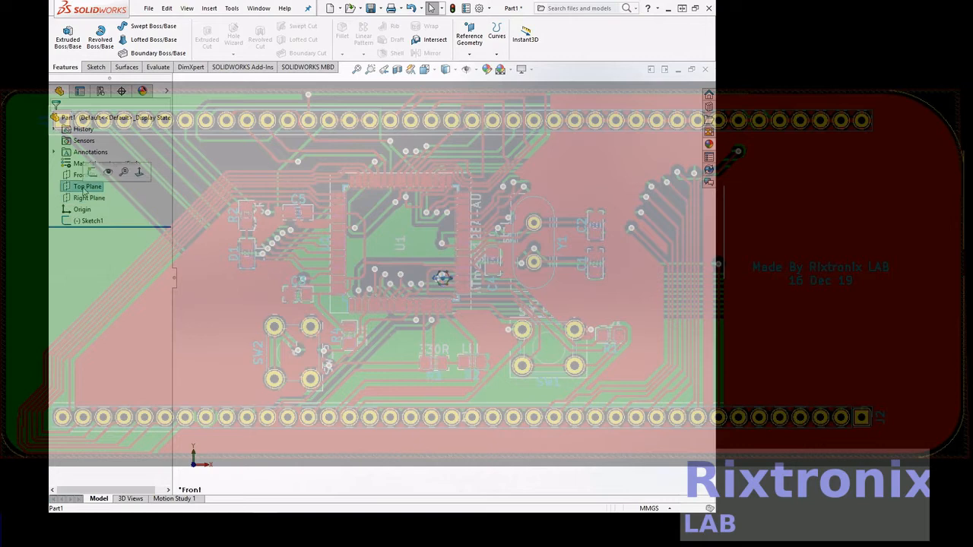
{"action": "left_click", "coordinate": [85, 199]}
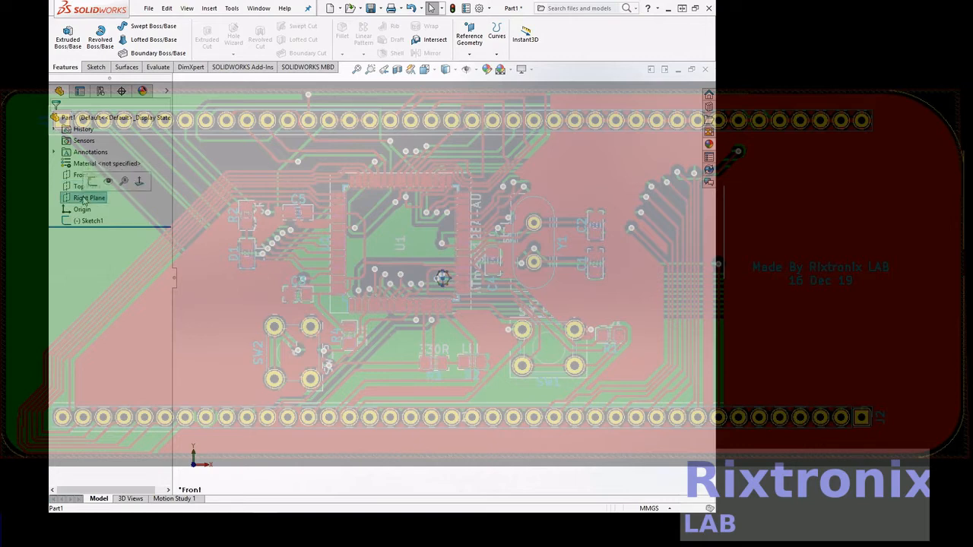
{"action": "left_click", "coordinate": [138, 181]}
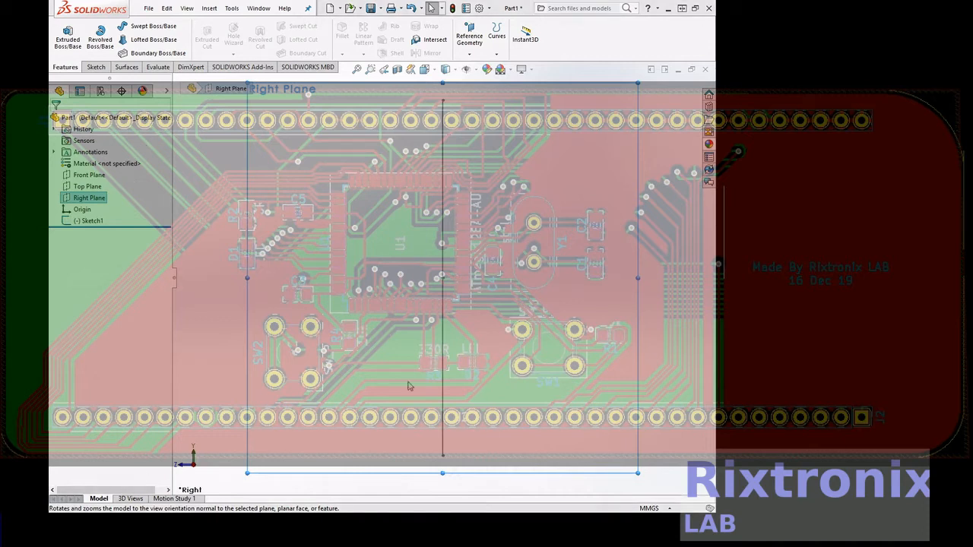
Enlarge the Right Plane's display boundary to the side and downward
{"action": "left_click_drag", "start_coordinate": [638, 276], "coordinate": [714, 277]}
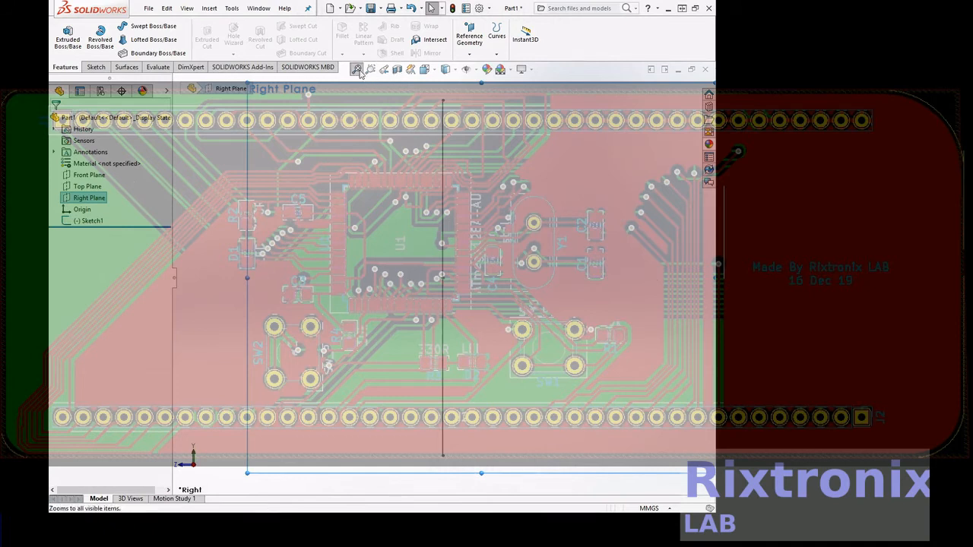
{"action": "key", "text": "f"}
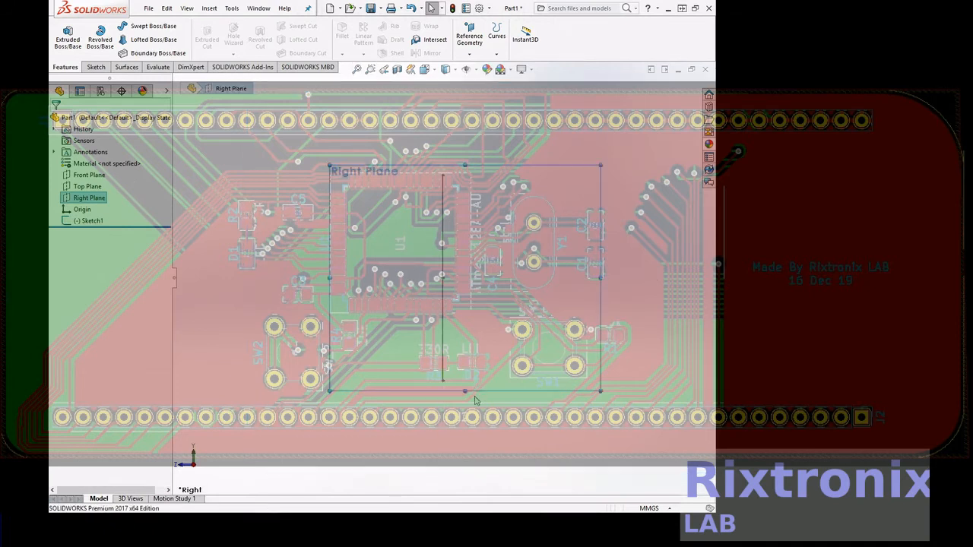
{"action": "left_click_drag", "start_coordinate": [464, 392], "coordinate": [464, 472]}
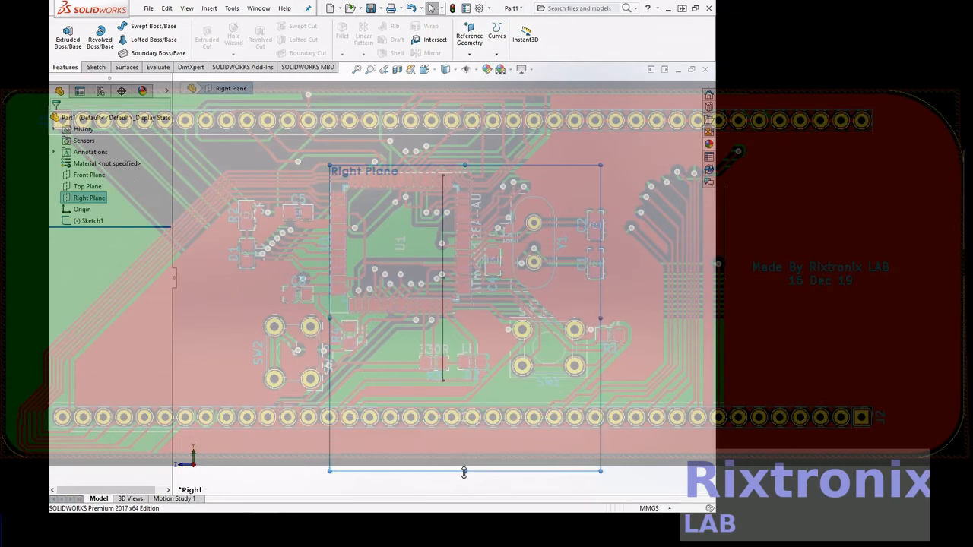
Open a sketch on the Right Plane and draw a horizontal line about 12 mm long from the origin
{"action": "left_click", "coordinate": [96, 67]}
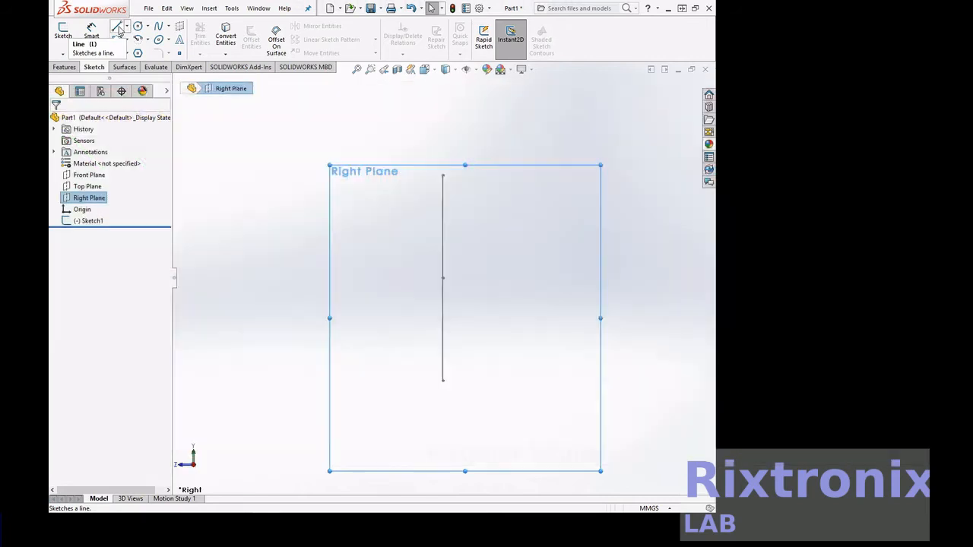
{"action": "left_click", "coordinate": [118, 27]}
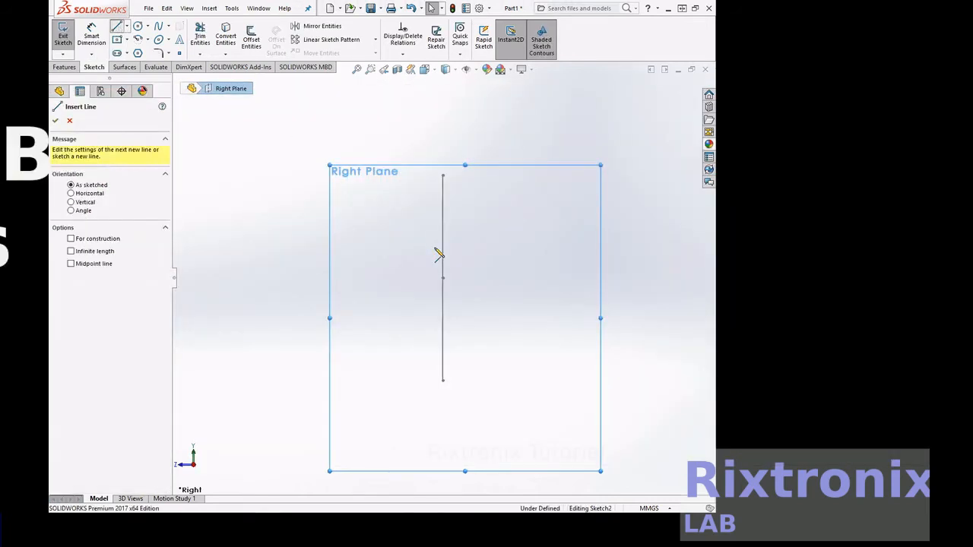
{"action": "left_click", "coordinate": [445, 278]}
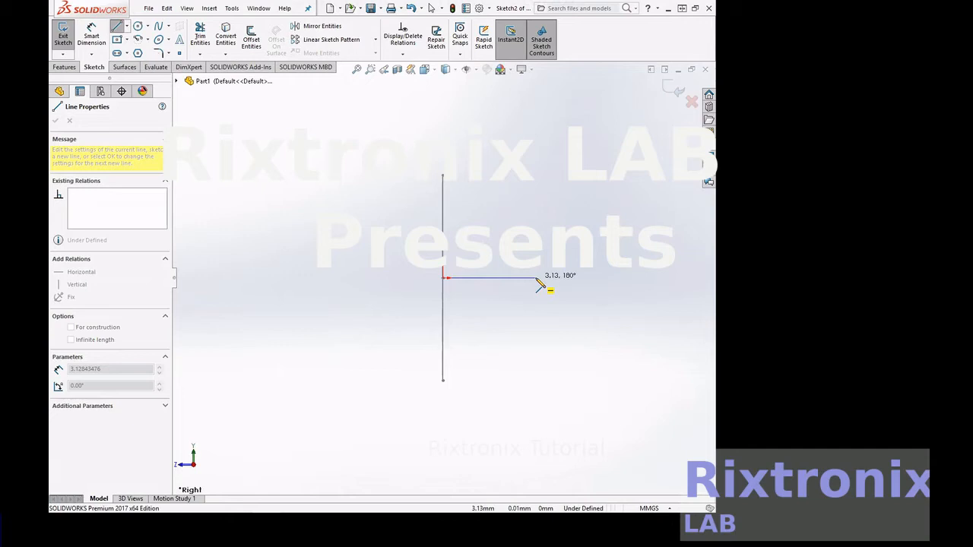
{"action": "key", "text": "Escape"}
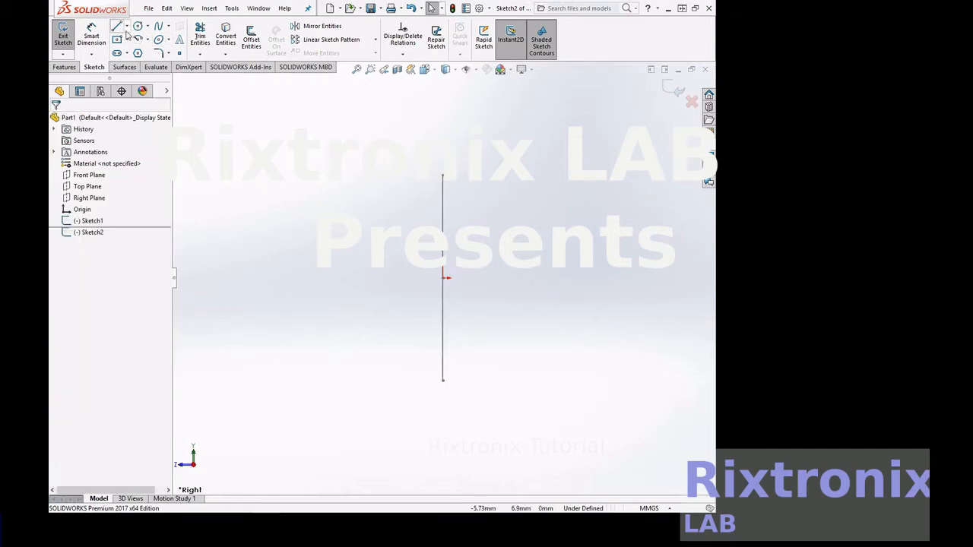
{"action": "left_click", "coordinate": [117, 27]}
{"action": "key", "text": "Escape"}
{"action": "left_click", "coordinate": [87, 196]}
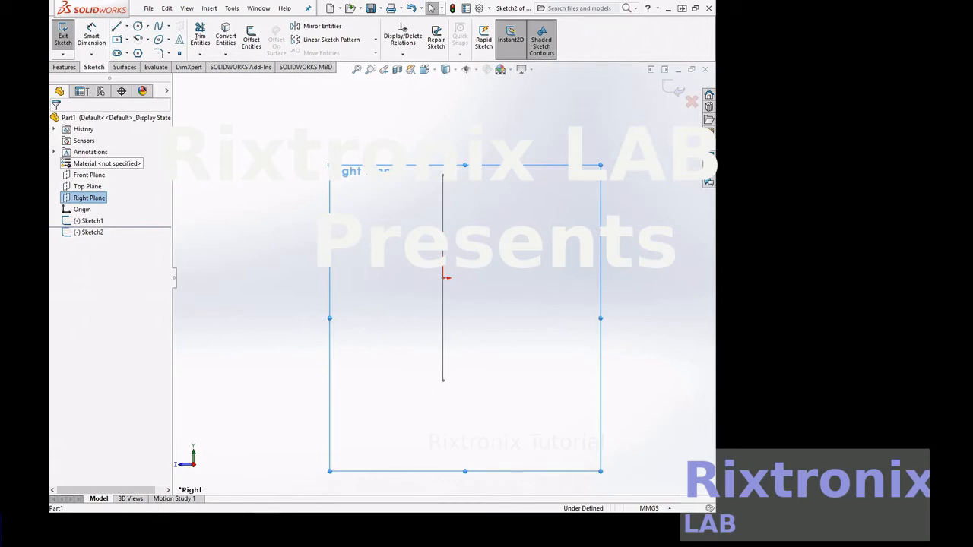
{"action": "left_click", "coordinate": [116, 26]}
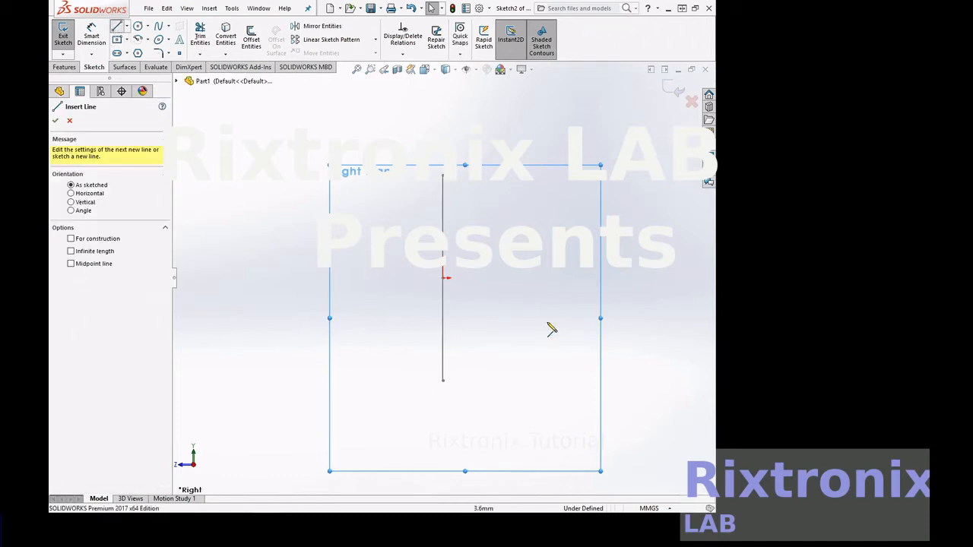
{"action": "left_click", "coordinate": [459, 278]}
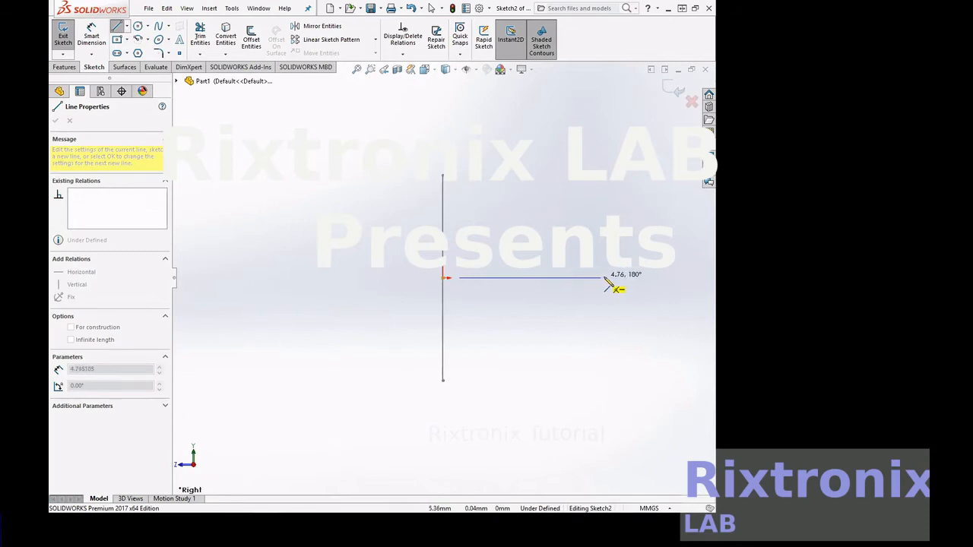
{"action": "scroll", "coordinate": [648, 281], "scroll_direction": "up", "scroll_amount": 4}
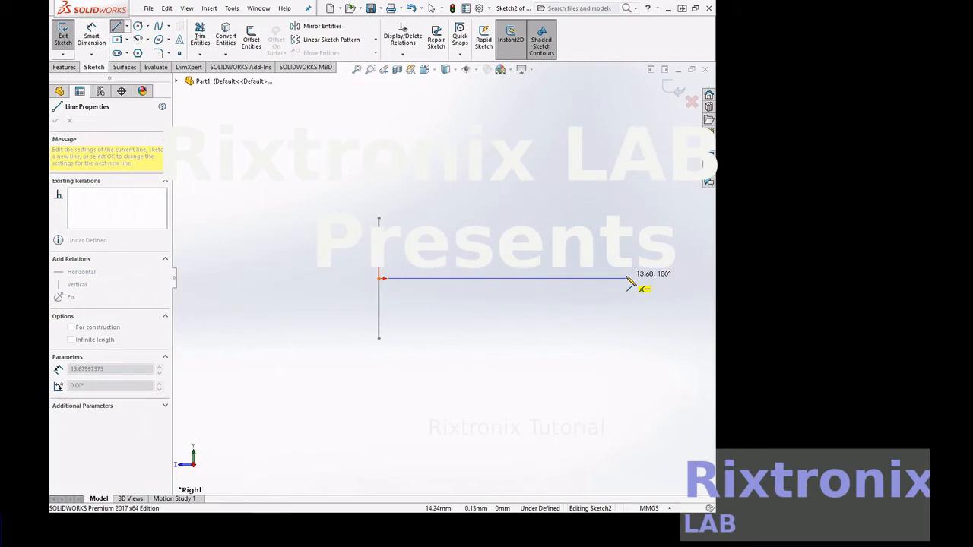
{"action": "left_click", "coordinate": [605, 278]}
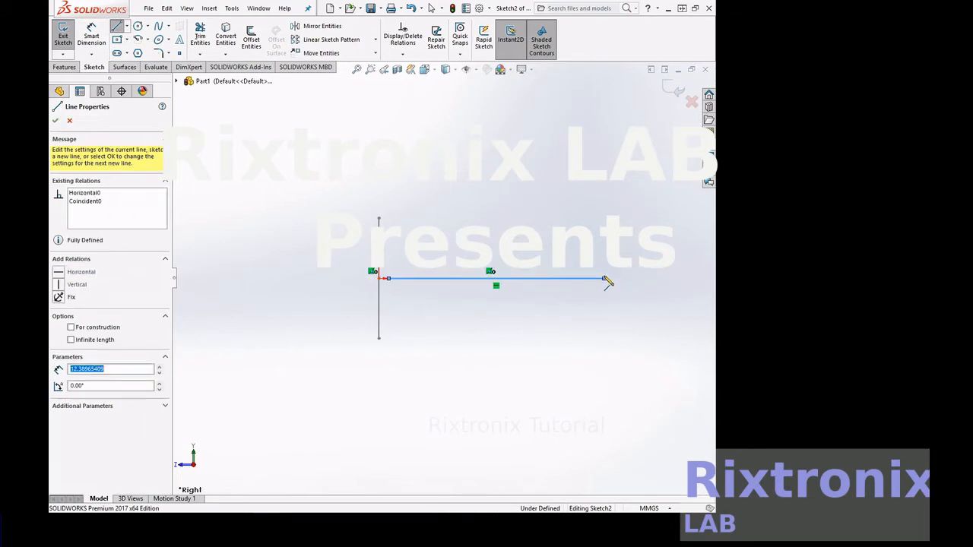
Continue the line chain about 110 mm straight down, then about 27 mm to the side, and end it
{"action": "scroll", "coordinate": [606, 410], "scroll_direction": "down", "scroll_amount": 2}
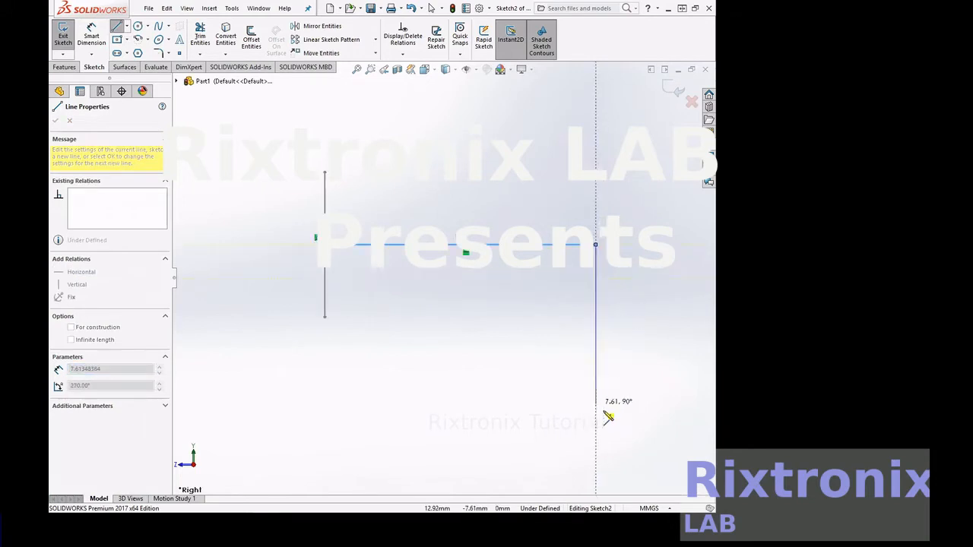
{"action": "scroll", "coordinate": [606, 417], "scroll_direction": "up", "scroll_amount": 5}
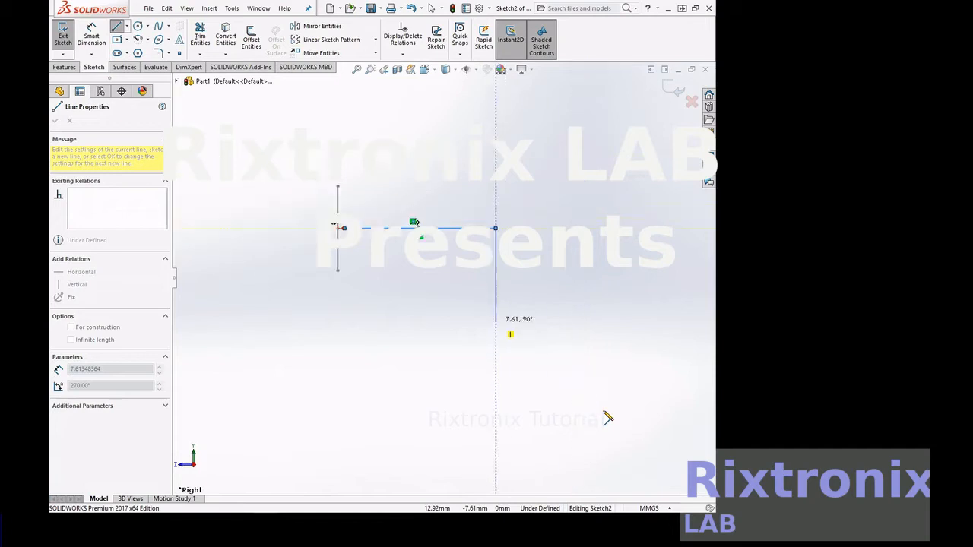
{"action": "scroll", "coordinate": [487, 430], "scroll_direction": "up", "scroll_amount": 3}
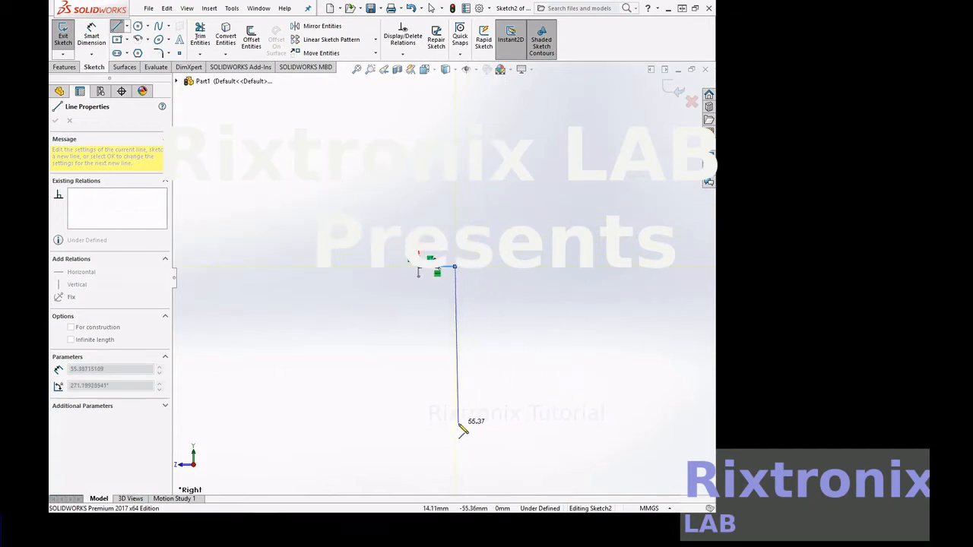
{"action": "scroll", "coordinate": [460, 430], "scroll_direction": "up", "scroll_amount": 3}
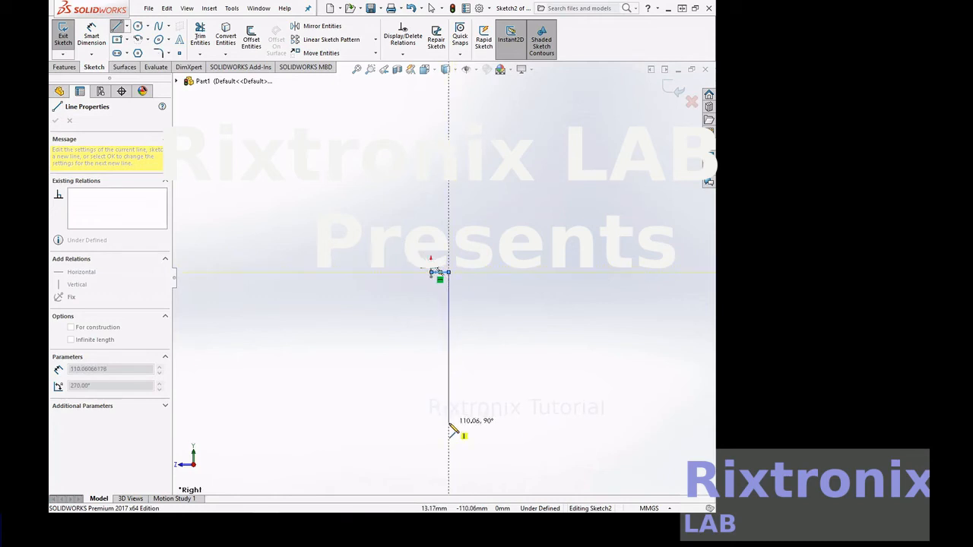
{"action": "left_click", "coordinate": [449, 426]}
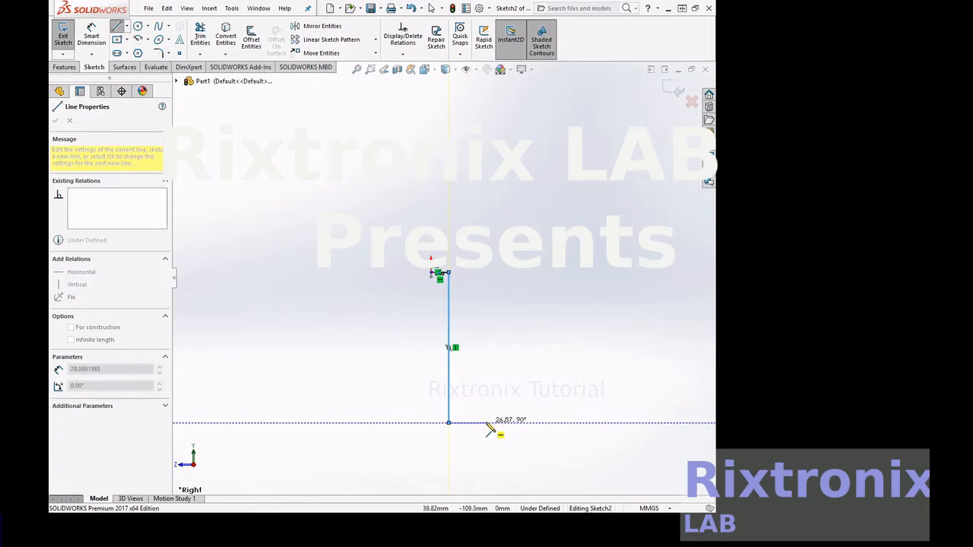
{"action": "left_click", "coordinate": [490, 430]}
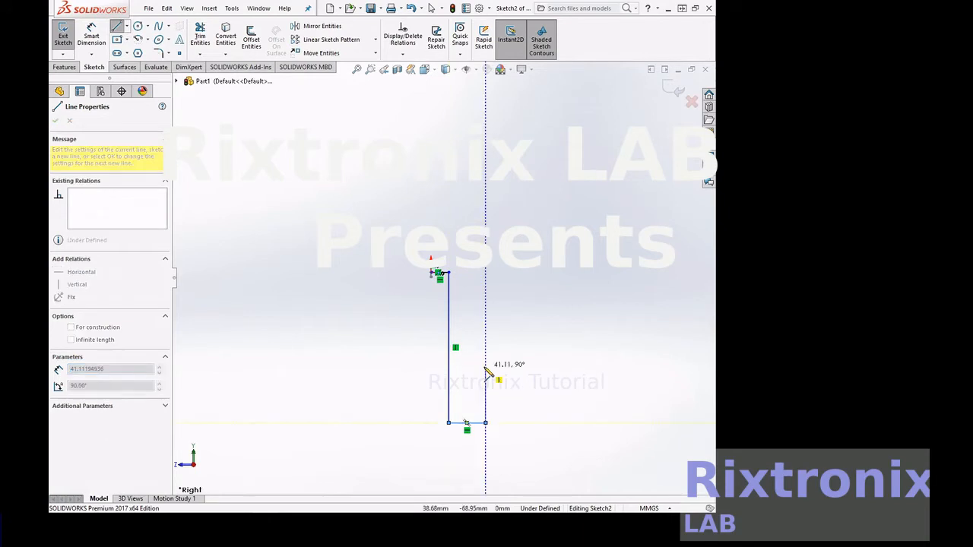
{"action": "key", "text": "Escape"}
Fillet both corners of the bent path line with a 5 mm radius and exit the sketch
{"action": "left_click", "coordinate": [356, 70]}
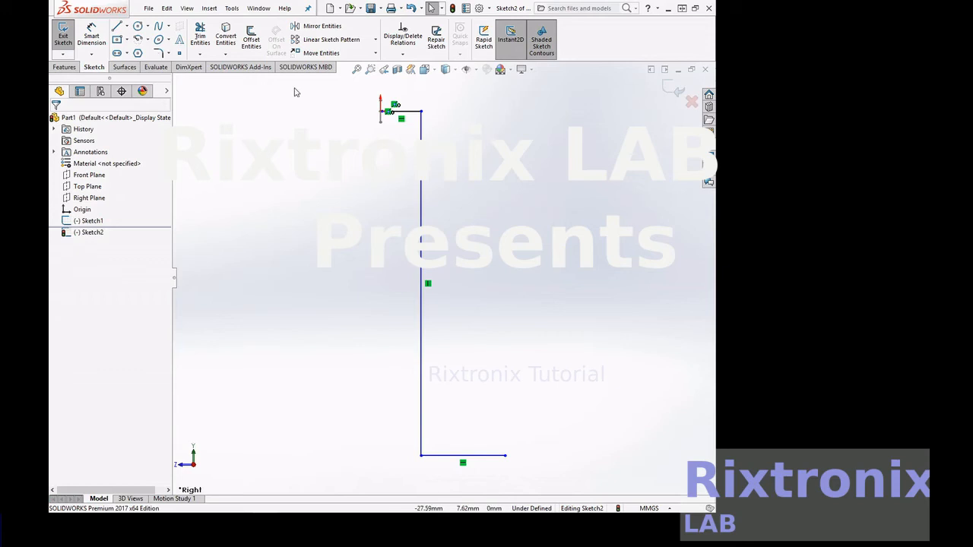
{"action": "left_click", "coordinate": [158, 52]}
{"action": "left_click", "coordinate": [427, 117]}
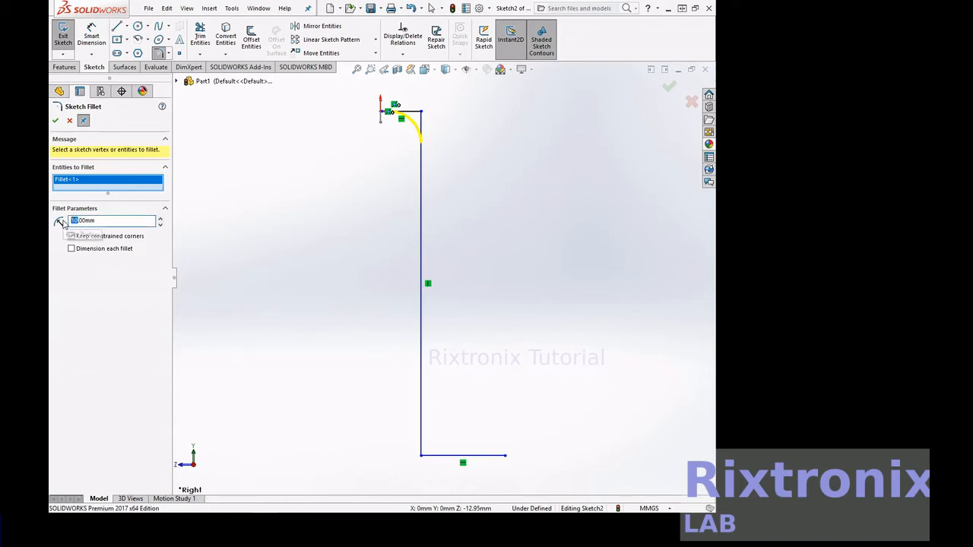
{"action": "type", "text": "56"}
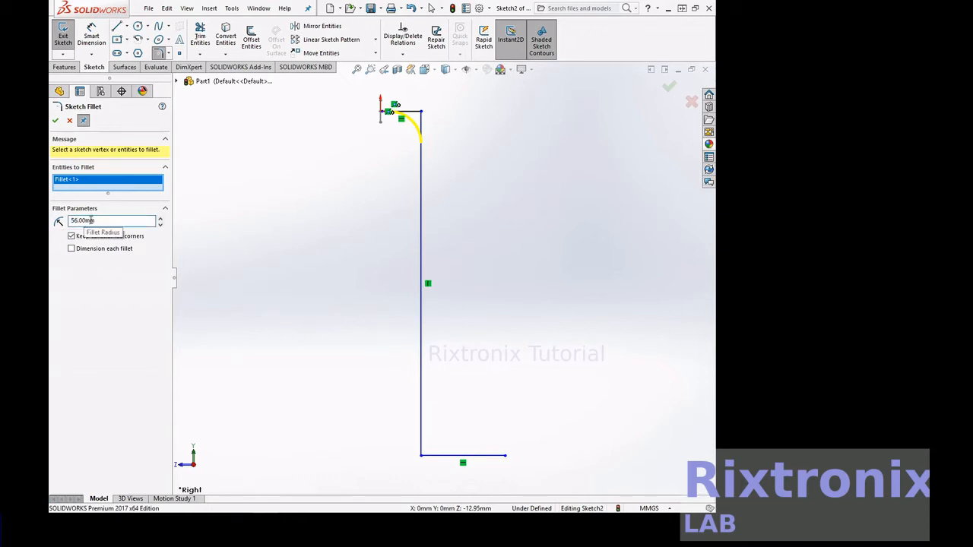
{"action": "left_click", "coordinate": [421, 457]}
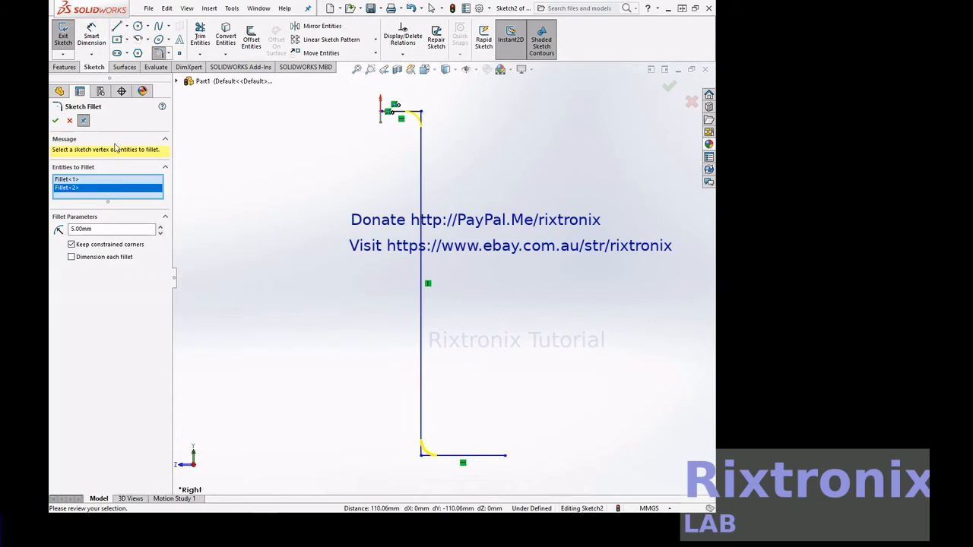
{"action": "left_click", "coordinate": [55, 120]}
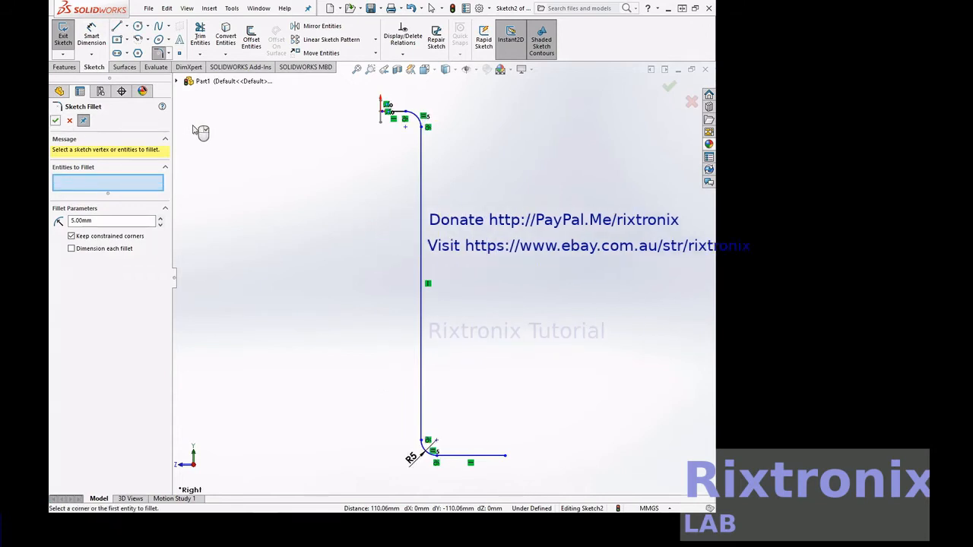
{"action": "left_click", "coordinate": [56, 120]}
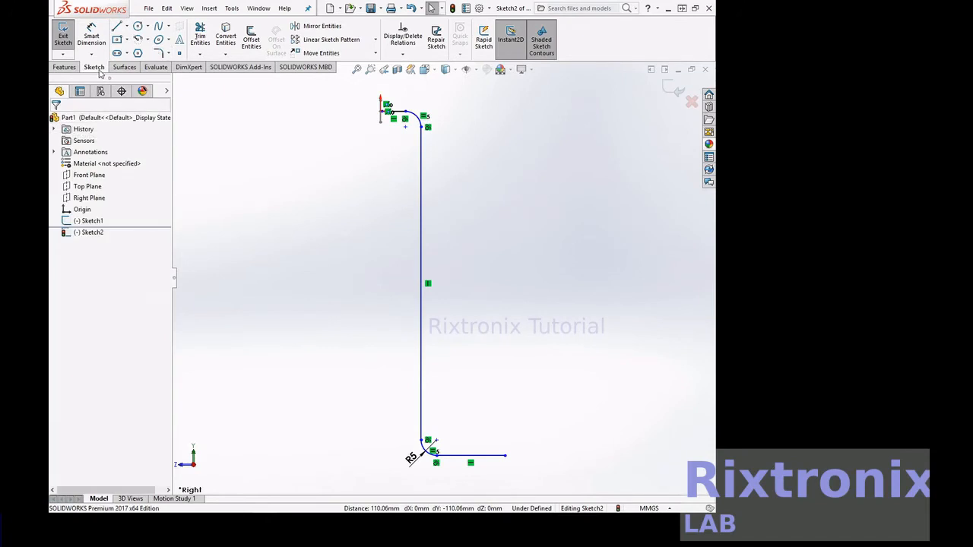
{"action": "left_click", "coordinate": [63, 35]}
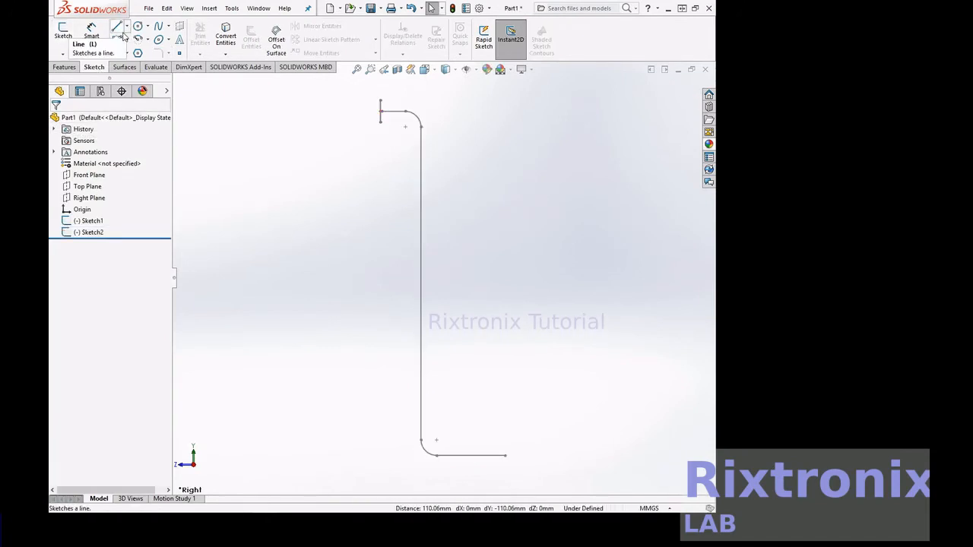
{"action": "left_click", "coordinate": [90, 220]}
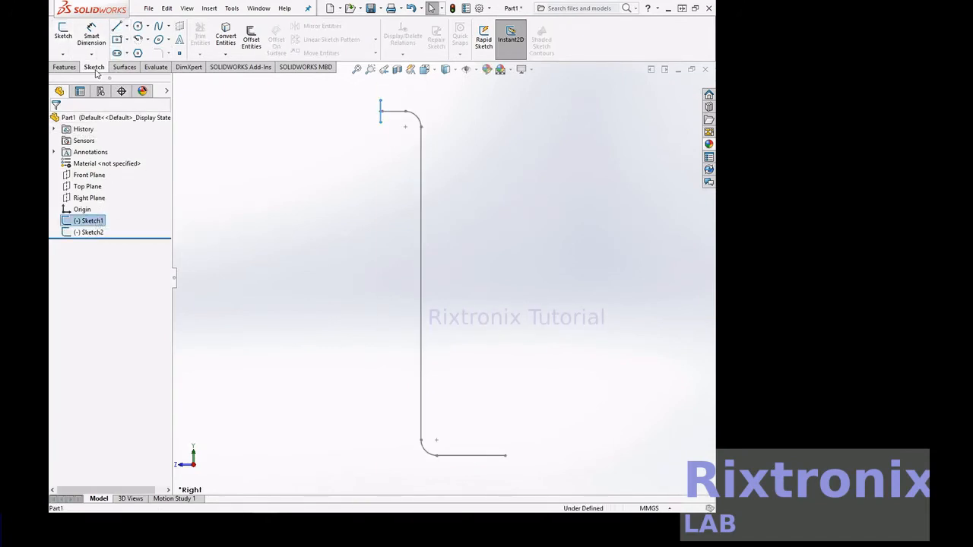
{"action": "left_click", "coordinate": [64, 67]}
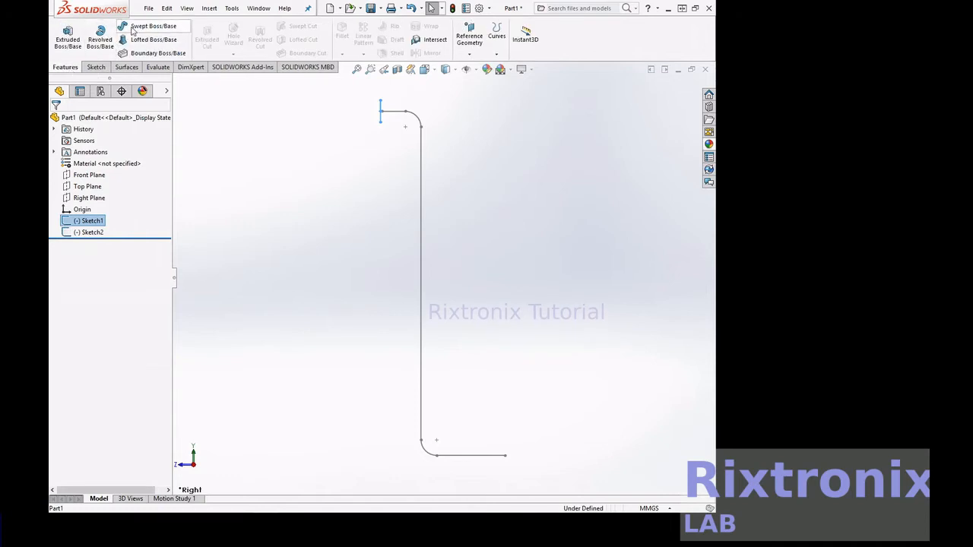
{"action": "left_click", "coordinate": [146, 26]}
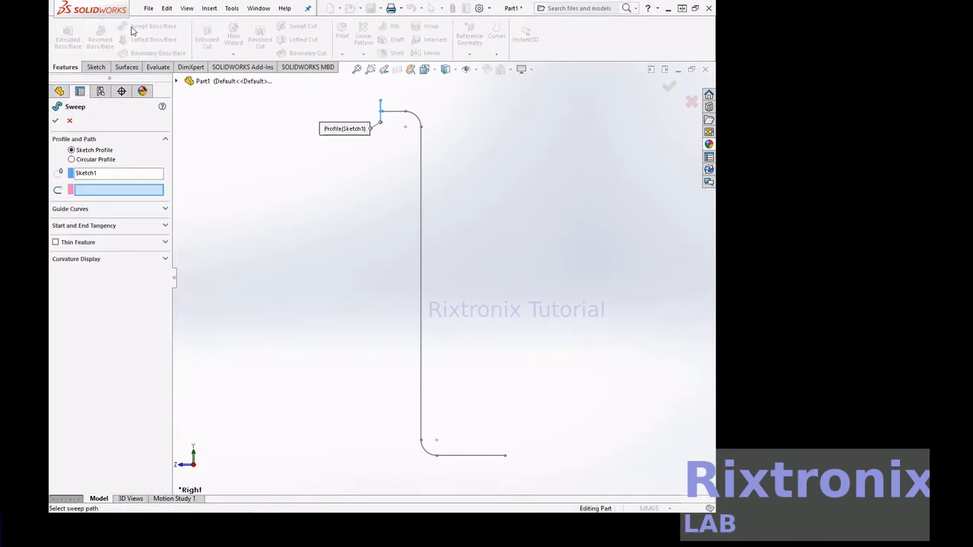
{"action": "left_click", "coordinate": [396, 115]}
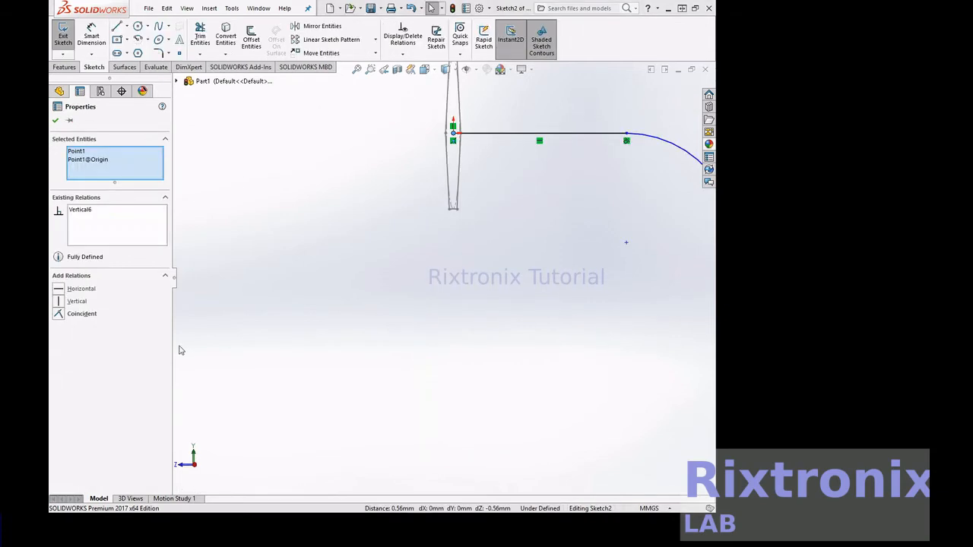
Confirm the relation between the path's start point and the origin, and exit the sketch
{"action": "left_click", "coordinate": [56, 121]}
{"action": "left_click", "coordinate": [63, 34]}
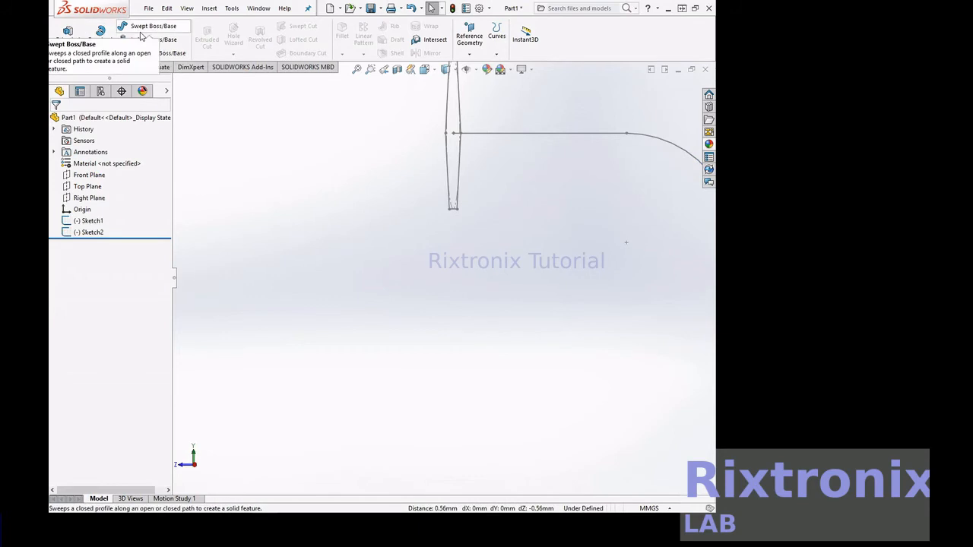
Create a Swept Boss/Base using Sketch1 as the profile and Sketch2 as the path
{"action": "left_click", "coordinate": [146, 26]}
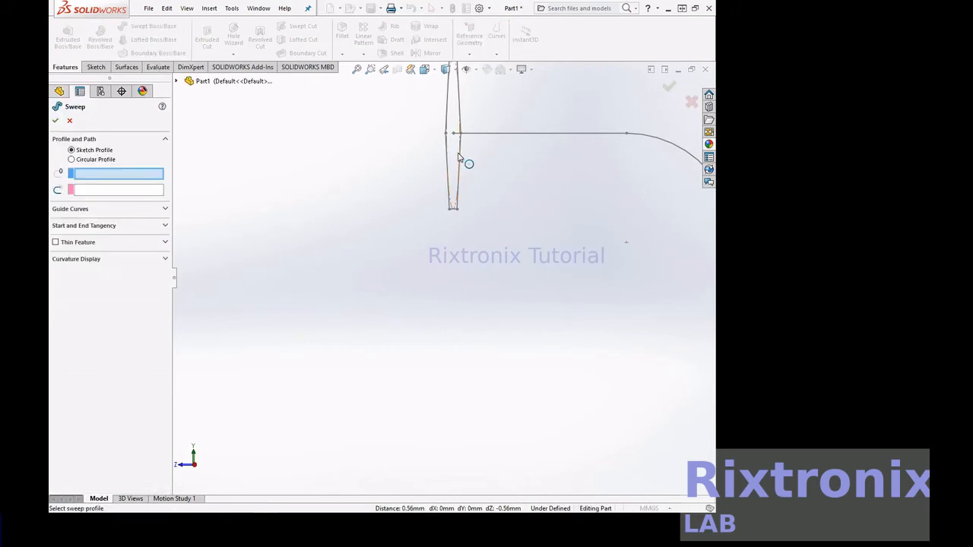
{"action": "left_click", "coordinate": [458, 158]}
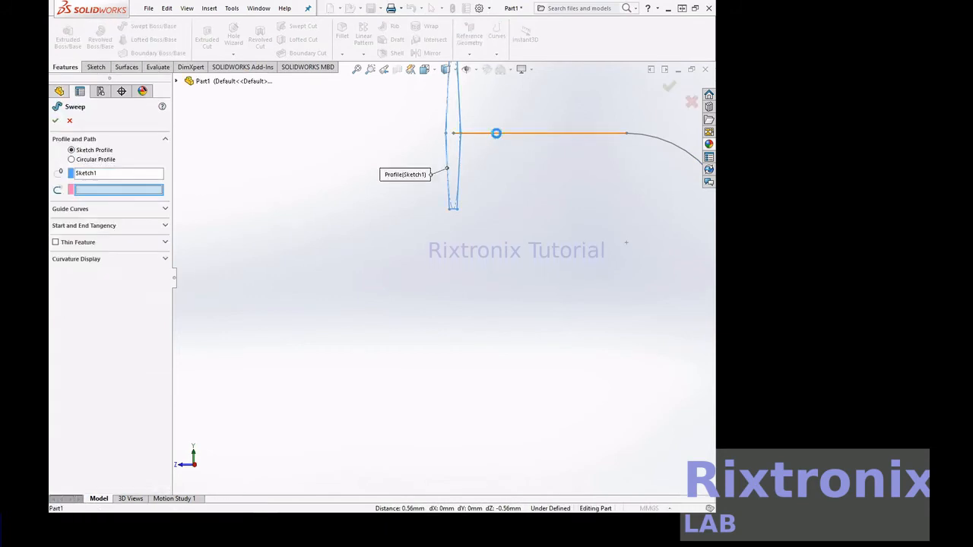
{"action": "left_click", "coordinate": [496, 133]}
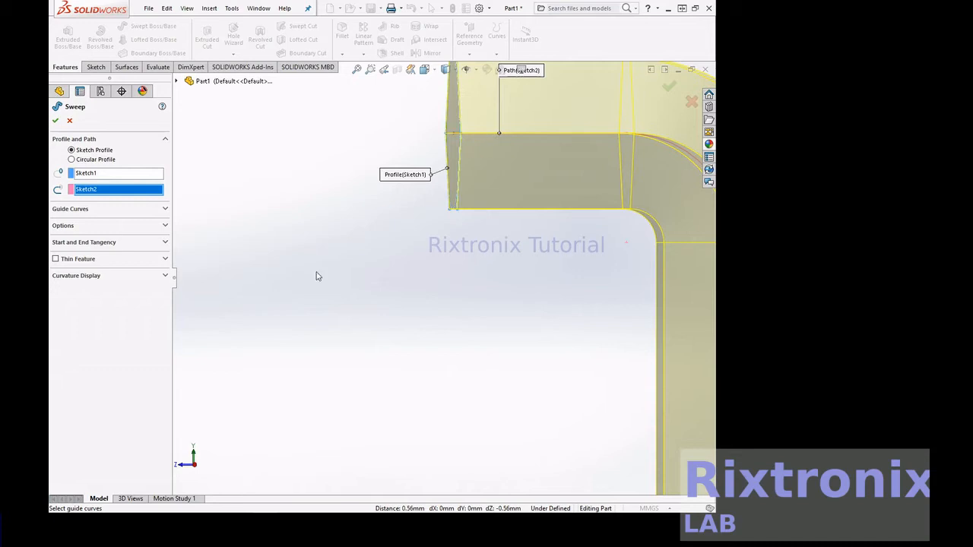
{"action": "scroll", "coordinate": [318, 276], "scroll_direction": "up", "scroll_amount": 5}
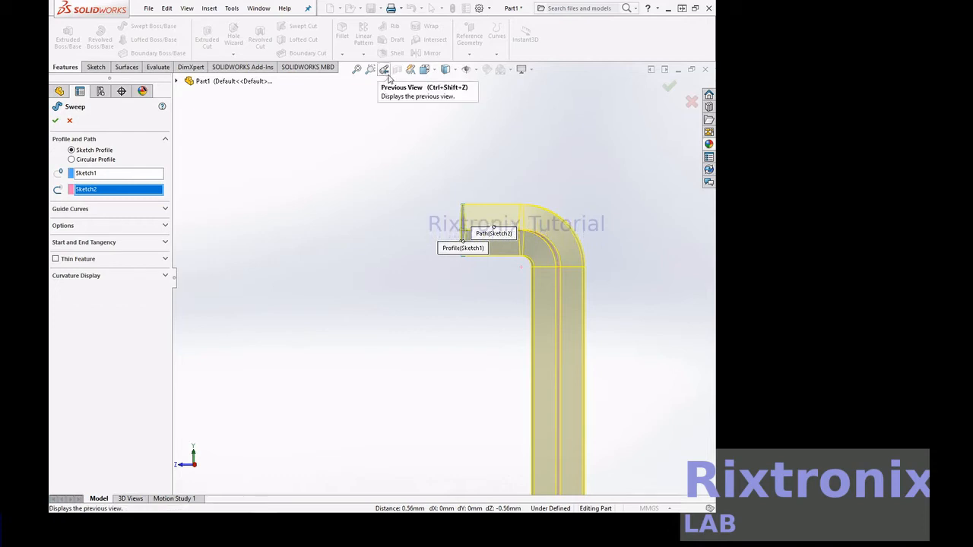
{"action": "left_click", "coordinate": [387, 76]}
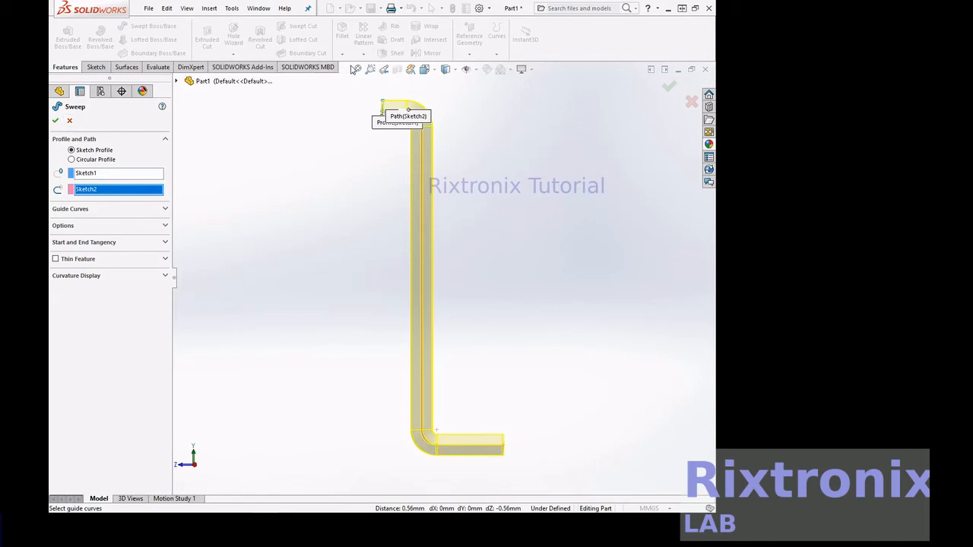
{"action": "left_click", "coordinate": [369, 69]}
{"action": "left_click_drag", "start_coordinate": [332, 97], "coordinate": [477, 109]}
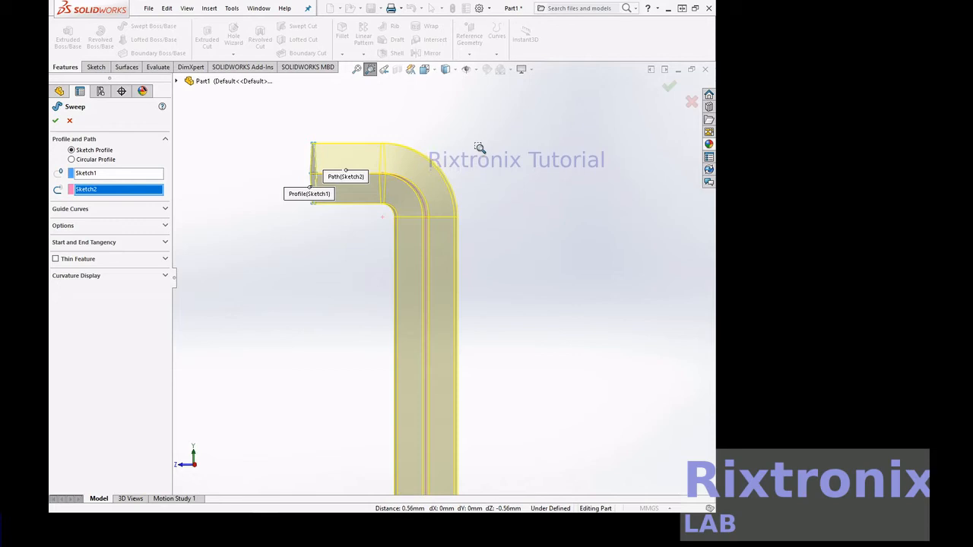
{"action": "scroll", "coordinate": [487, 159], "scroll_direction": "down", "scroll_amount": 3}
{"action": "scroll", "coordinate": [488, 160], "scroll_direction": "up", "scroll_amount": 8}
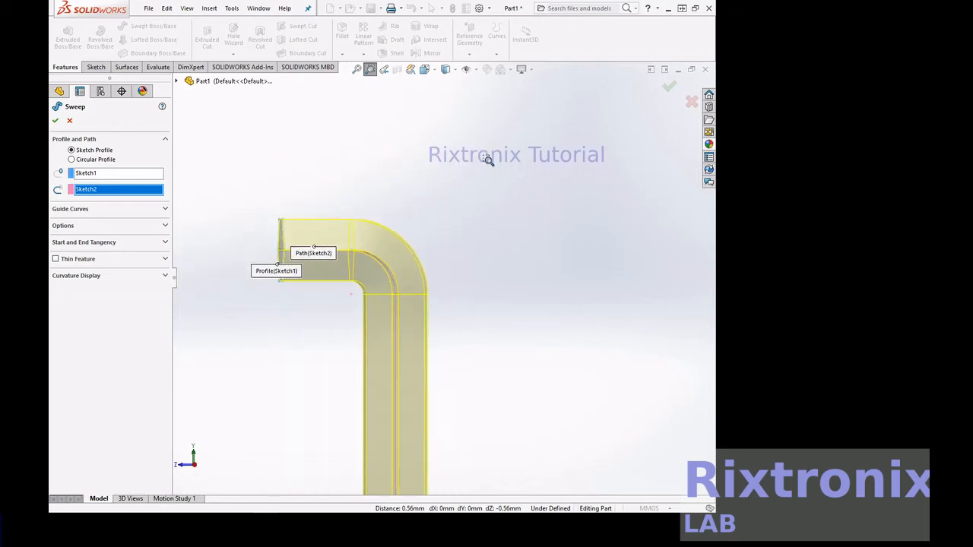
{"action": "scroll", "coordinate": [488, 160], "scroll_direction": "up", "scroll_amount": 4}
{"action": "scroll", "coordinate": [488, 160], "scroll_direction": "down", "scroll_amount": 2}
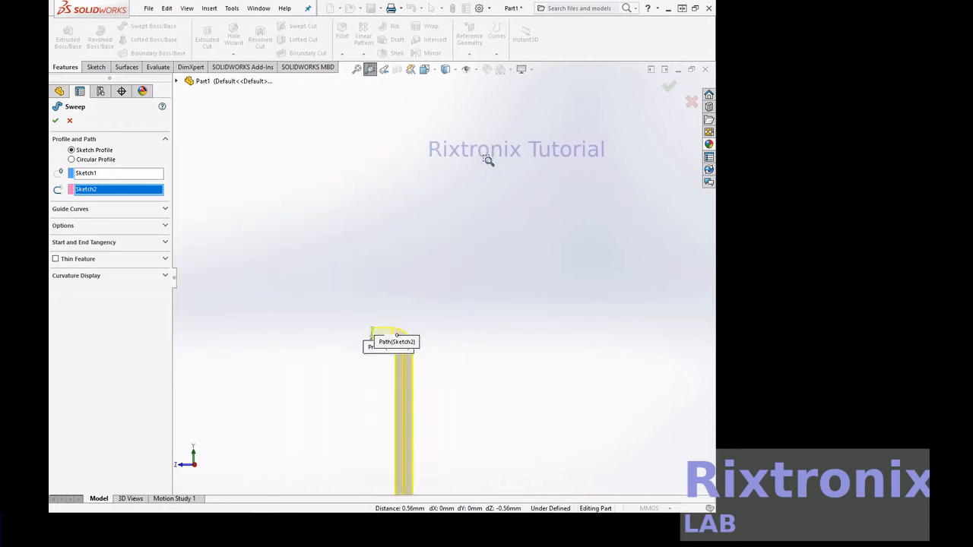
{"action": "left_click", "coordinate": [56, 122]}
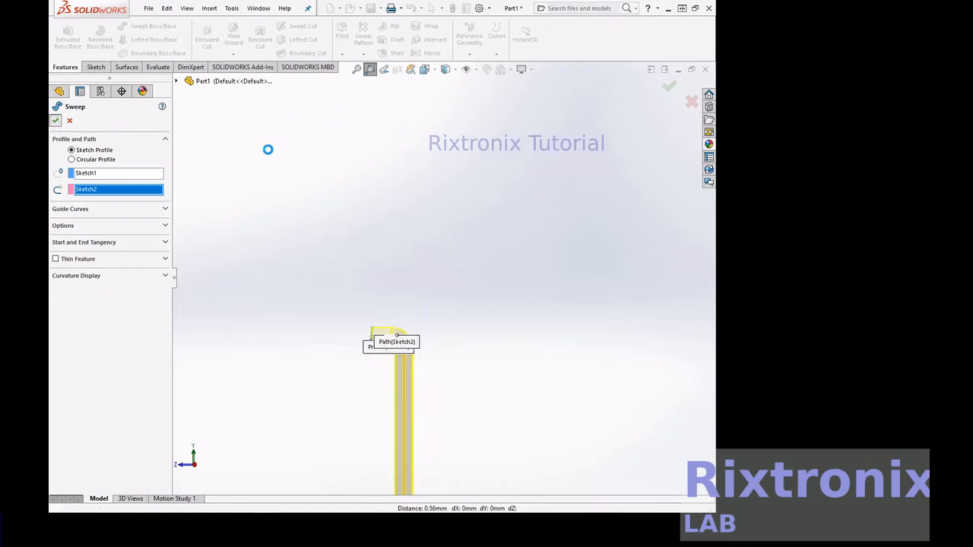
Apply the satin finish stainless steel appearance to the whole body of the hex key
{"action": "left_click", "coordinate": [357, 69]}
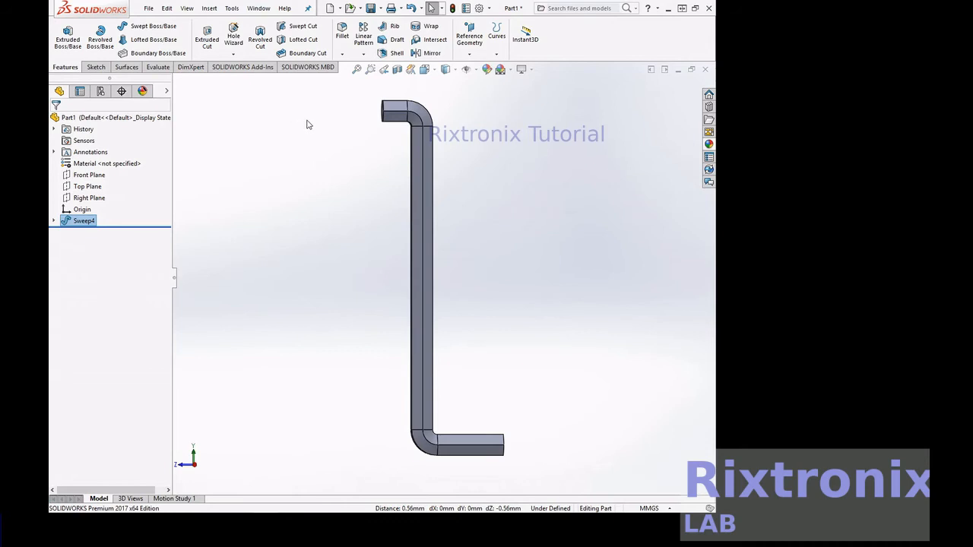
{"action": "left_click", "coordinate": [708, 143]}
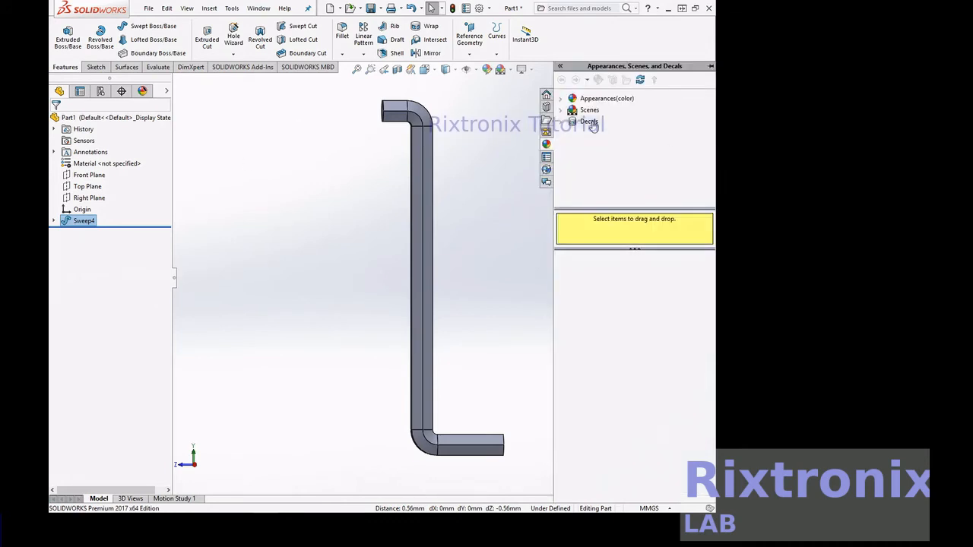
{"action": "left_click", "coordinate": [562, 99]}
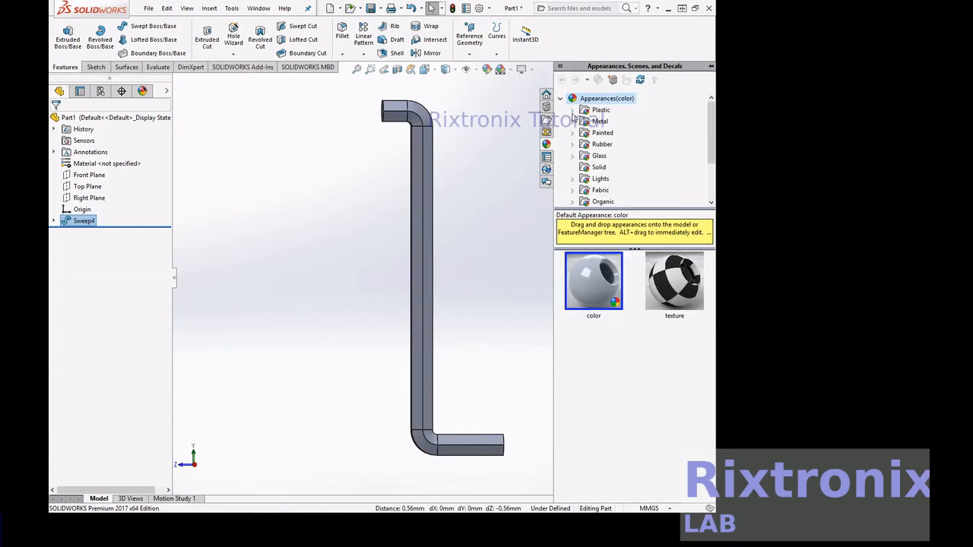
{"action": "left_click", "coordinate": [574, 122]}
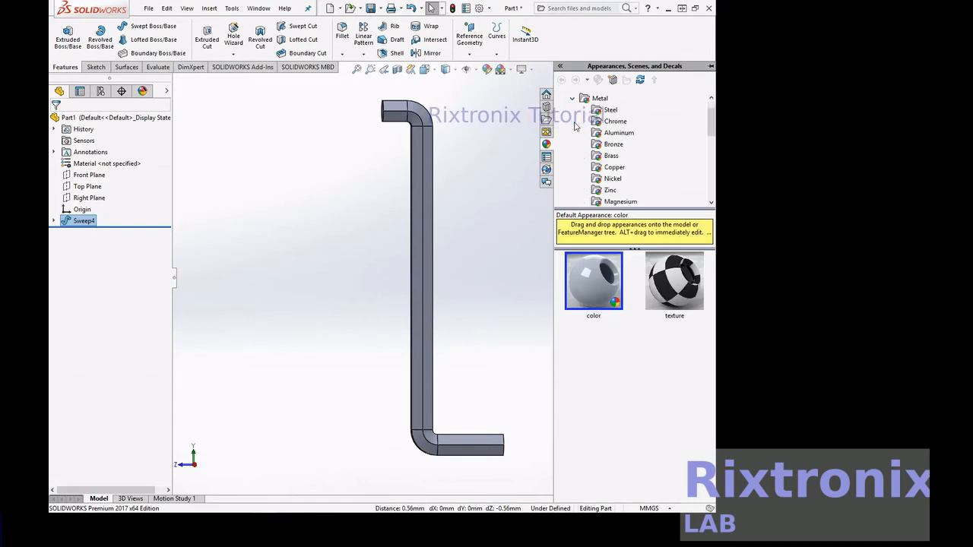
{"action": "left_click", "coordinate": [608, 111]}
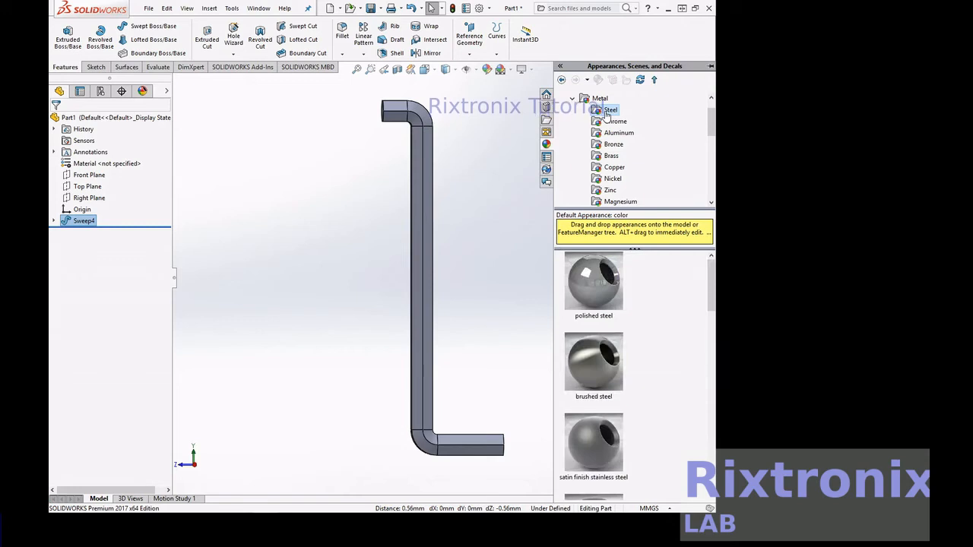
{"action": "scroll", "coordinate": [608, 363], "scroll_direction": "down", "scroll_amount": 2}
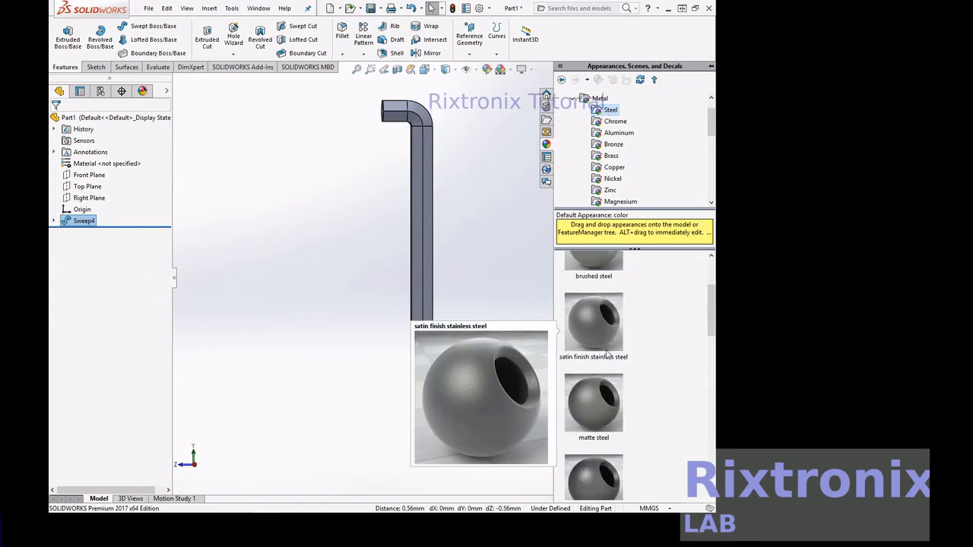
{"action": "left_click_drag", "start_coordinate": [606, 353], "coordinate": [425, 282]}
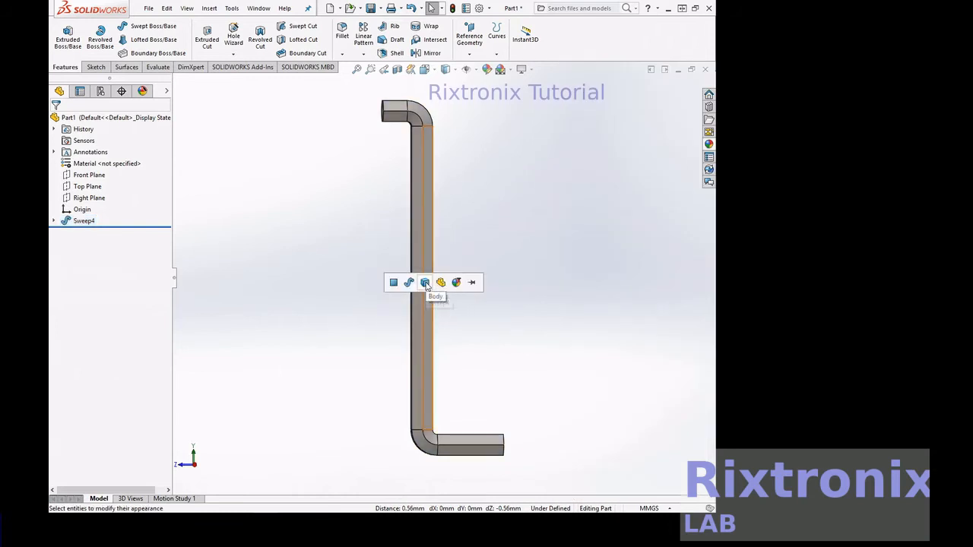
{"action": "left_click", "coordinate": [441, 282]}
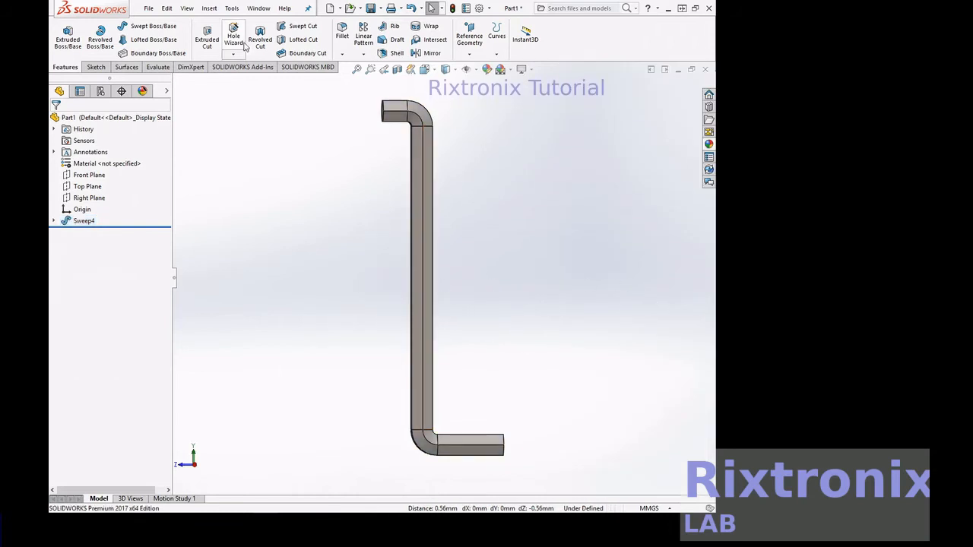
Save the part under the file name "S shape hexagon screw driverV1"
{"action": "left_click", "coordinate": [148, 8]}
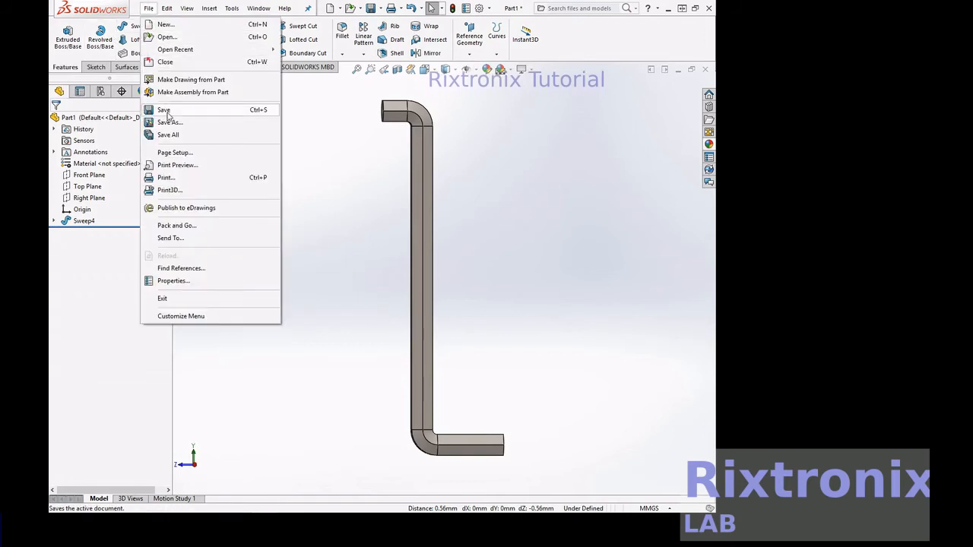
{"action": "left_click", "coordinate": [165, 110]}
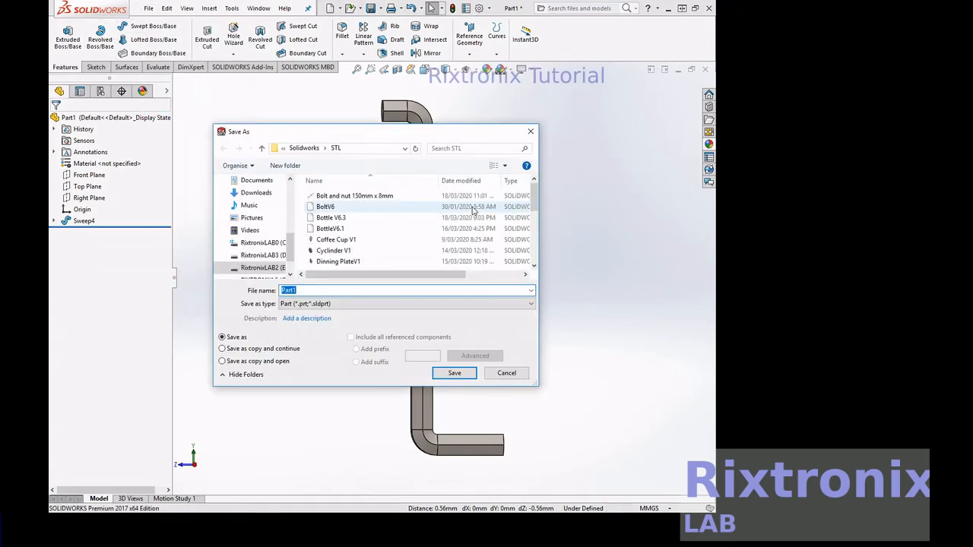
{"action": "type", "text": "S shape"}
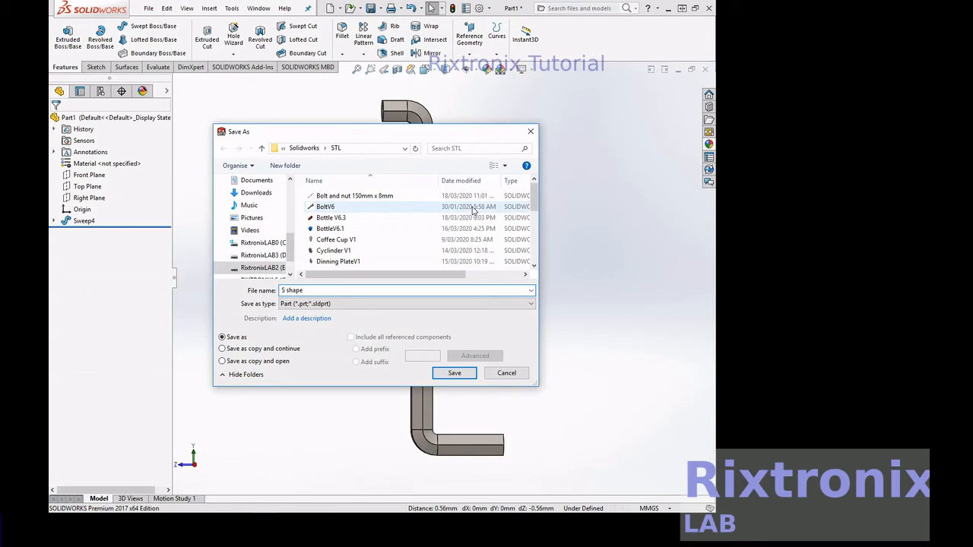
{"action": "type", "text": "he"}
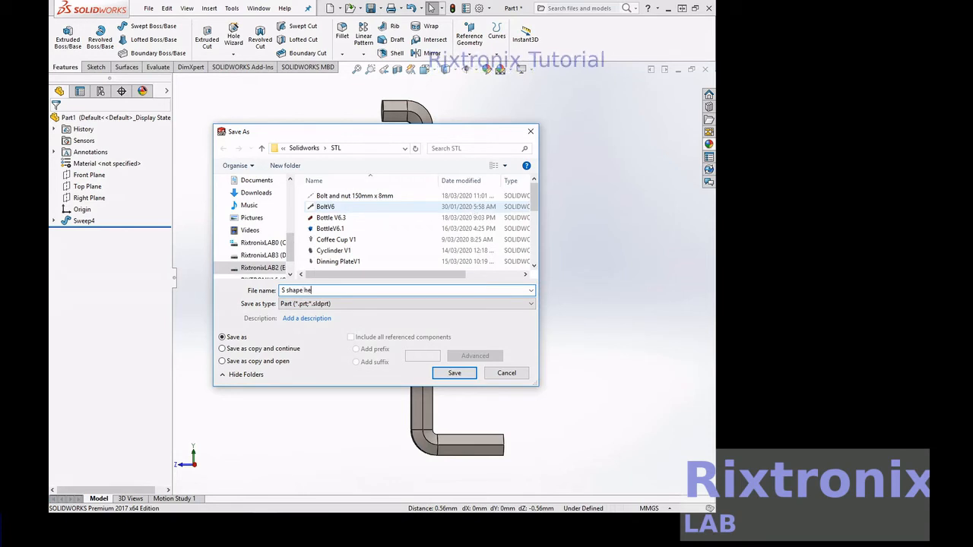
{"action": "type", "text": "aagon"}
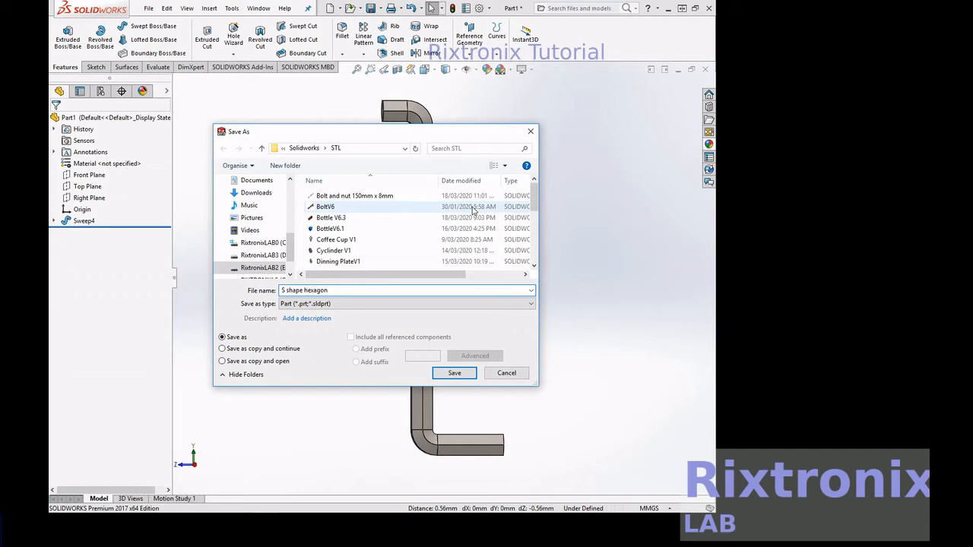
{"action": "type", "text": " screw driver"}
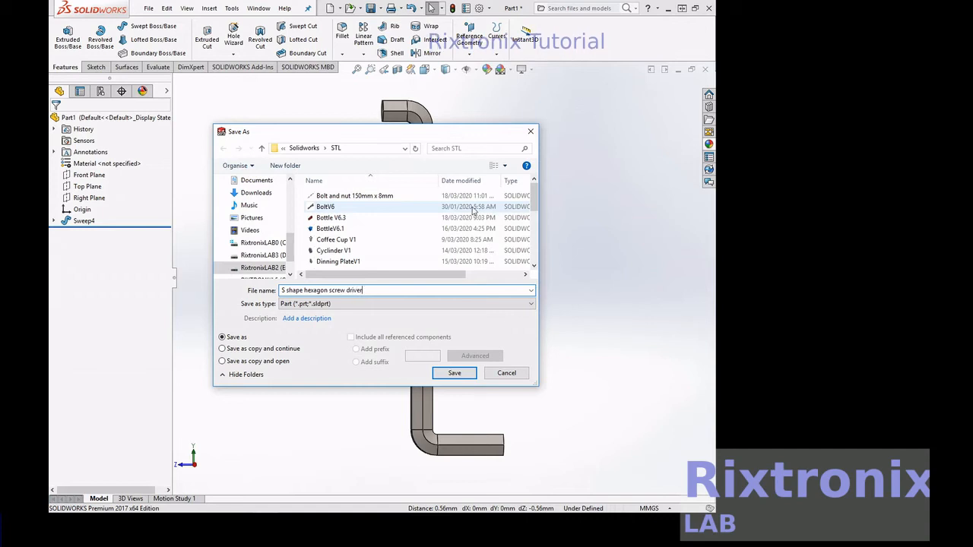
{"action": "key", "text": "BackSpace"}
{"action": "type", "text": "r"}
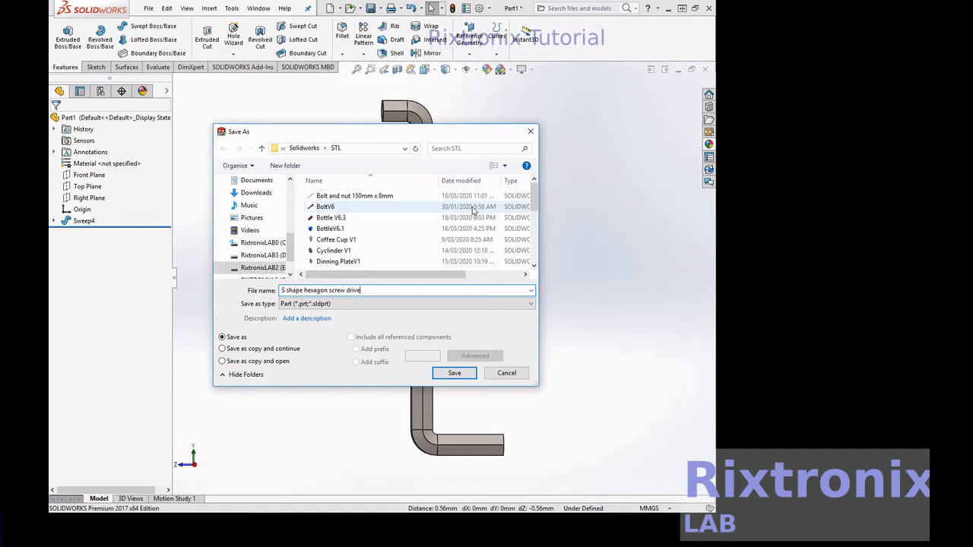
{"action": "type", "text": "V1"}
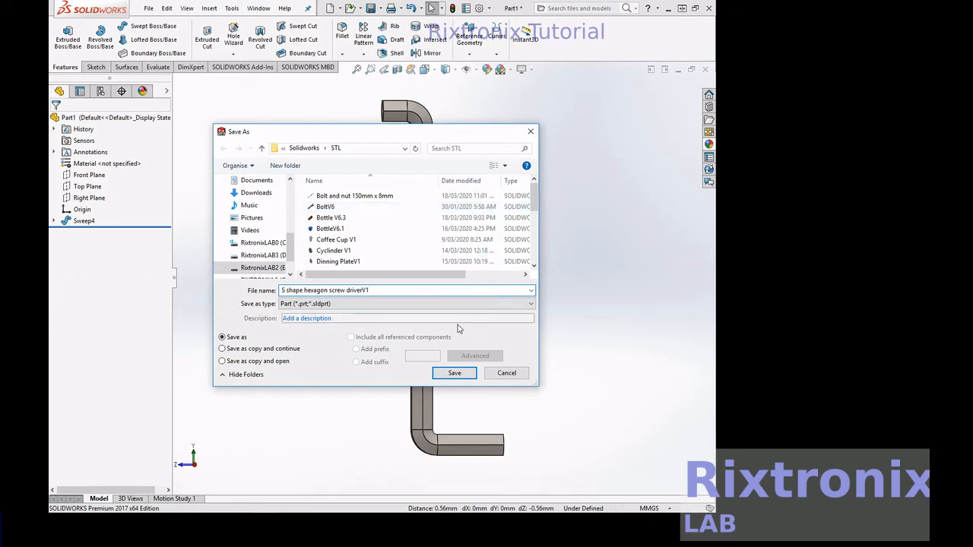
{"action": "left_click", "coordinate": [453, 372]}
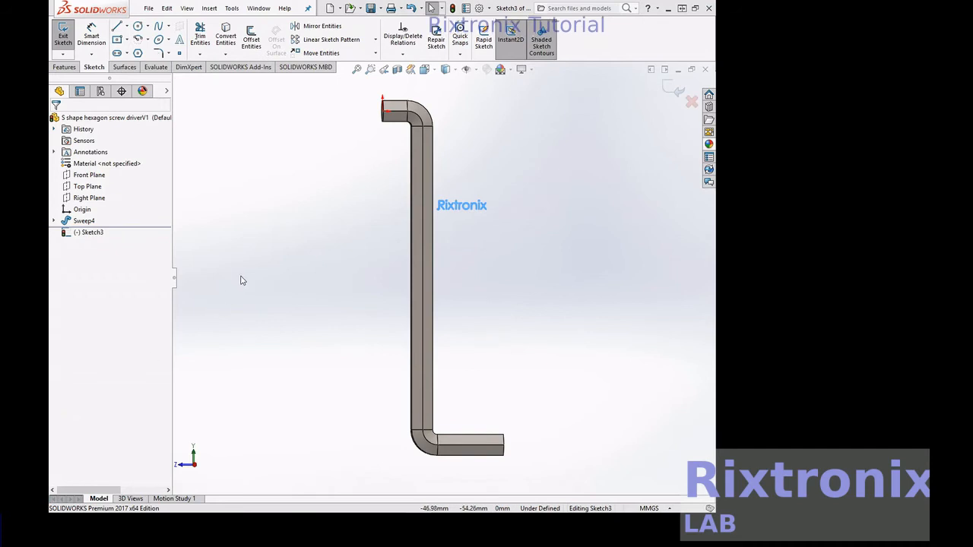
Exit the Rixtronix text sketch (Sketch3) and extrude it 5 mm as separate bodies without merging
{"action": "left_click", "coordinate": [89, 232]}
{"action": "left_click", "coordinate": [63, 39]}
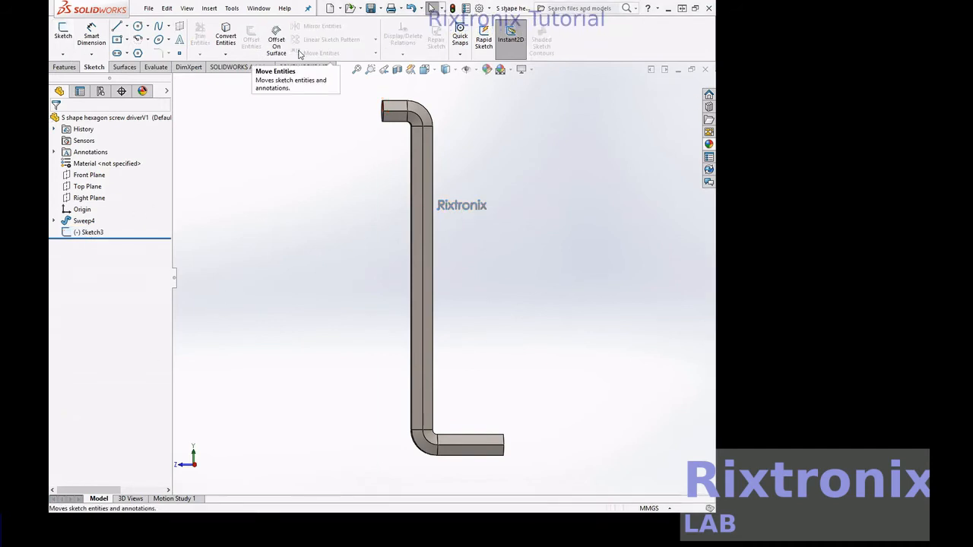
{"action": "left_click", "coordinate": [92, 232]}
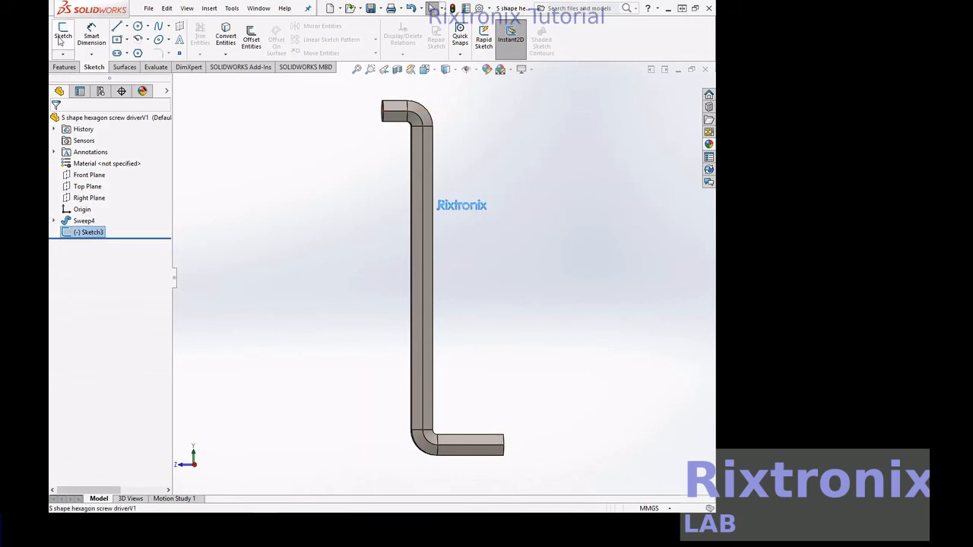
{"action": "left_click", "coordinate": [66, 66]}
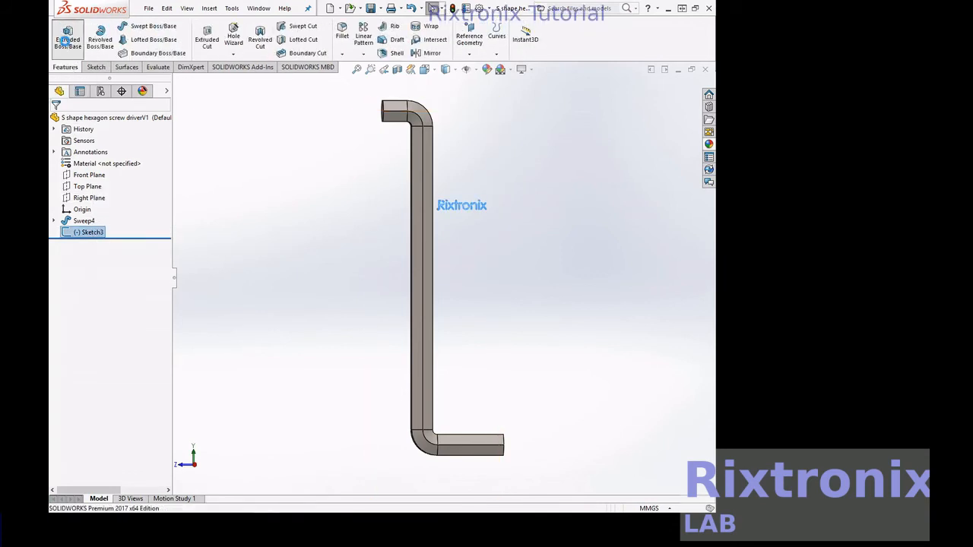
{"action": "left_click", "coordinate": [67, 38]}
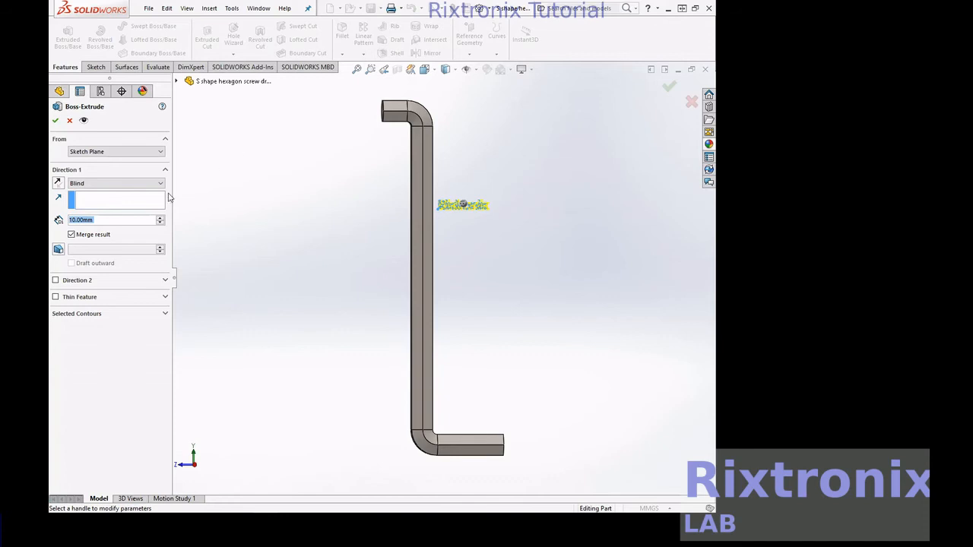
{"action": "left_click_drag", "start_coordinate": [74, 220], "coordinate": [66, 222]}
{"action": "key", "text": "BackSpace"}
{"action": "key", "text": "Delete"}
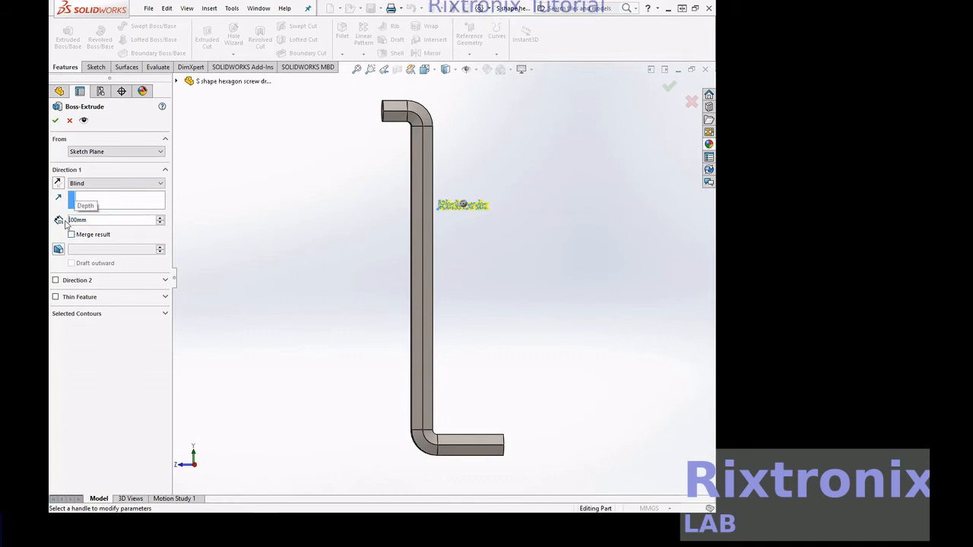
{"action": "type", "text": "5"}
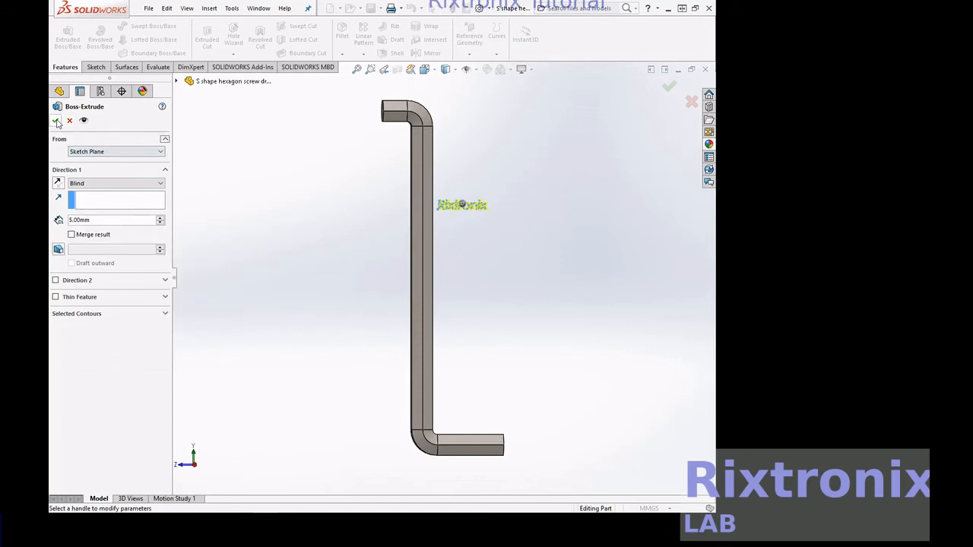
Rotate the extruded text bodies 270 degrees with Move/Copy Body, without keeping a copy
{"action": "left_click", "coordinate": [436, 73]}
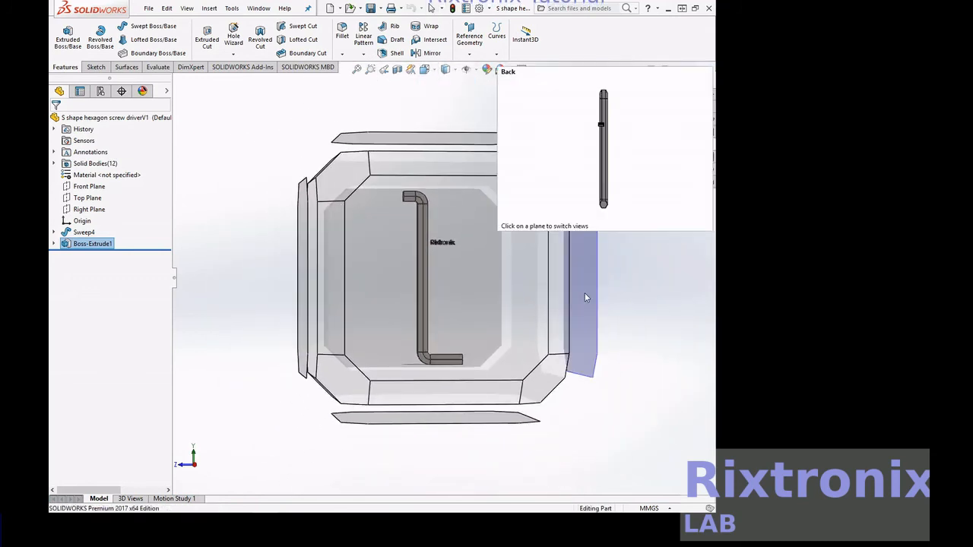
{"action": "left_click", "coordinate": [584, 294]}
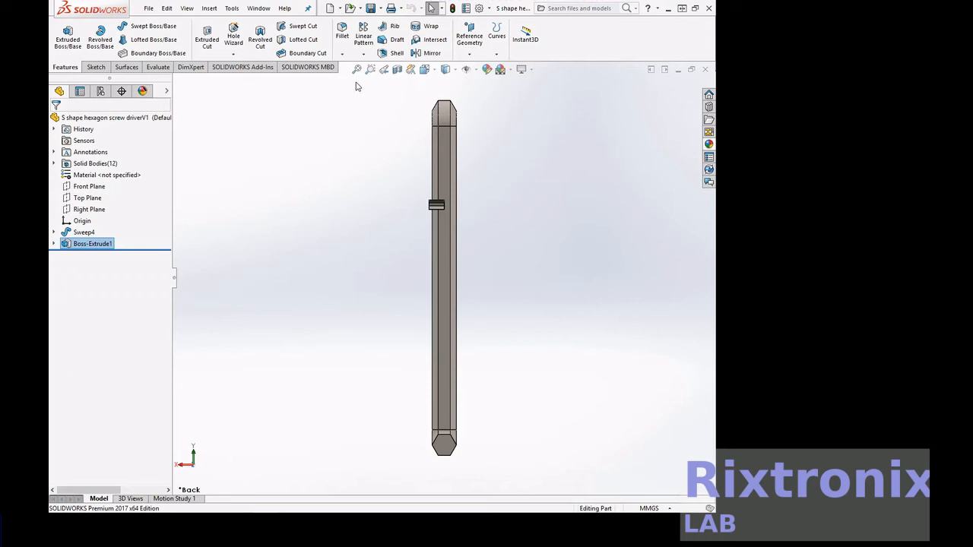
{"action": "left_click", "coordinate": [208, 8]}
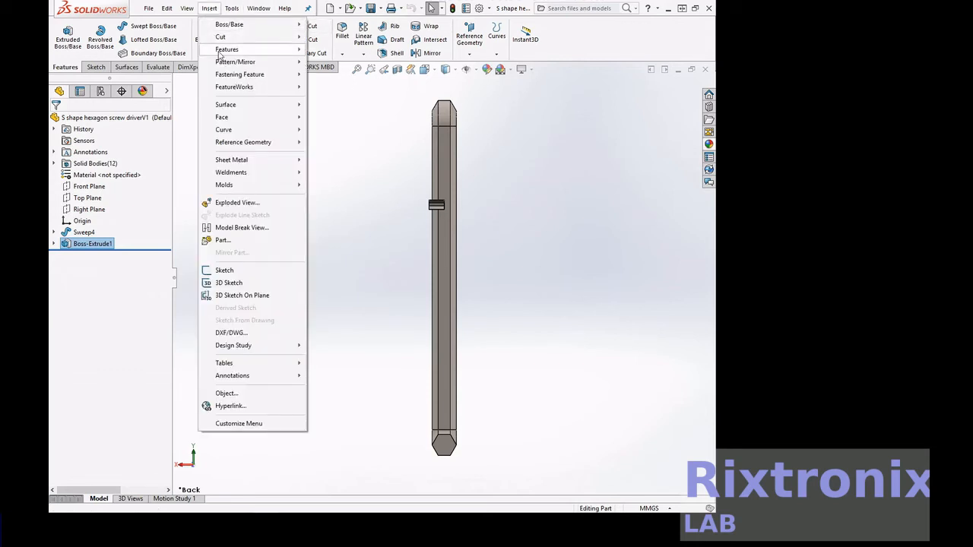
{"action": "mouse_move", "coordinate": [243, 49]}
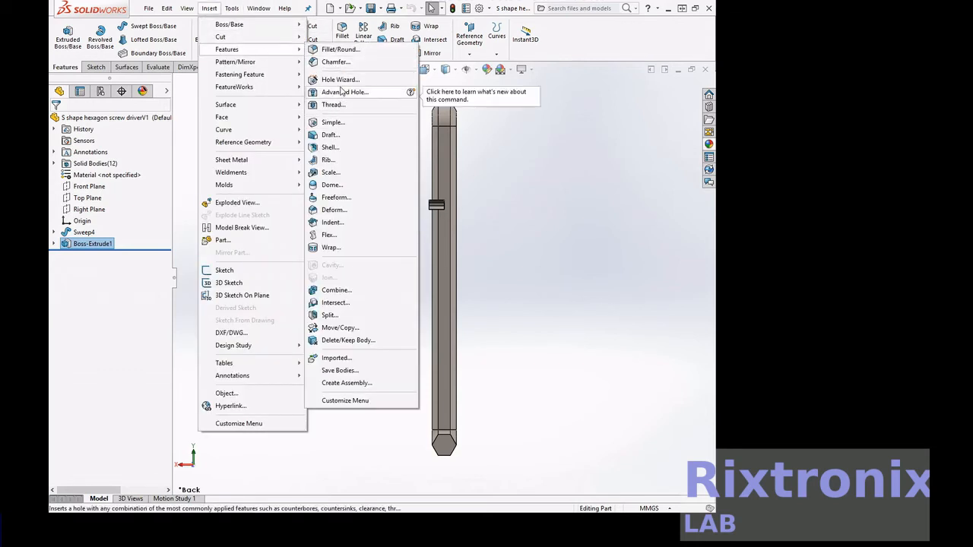
{"action": "left_click", "coordinate": [345, 327]}
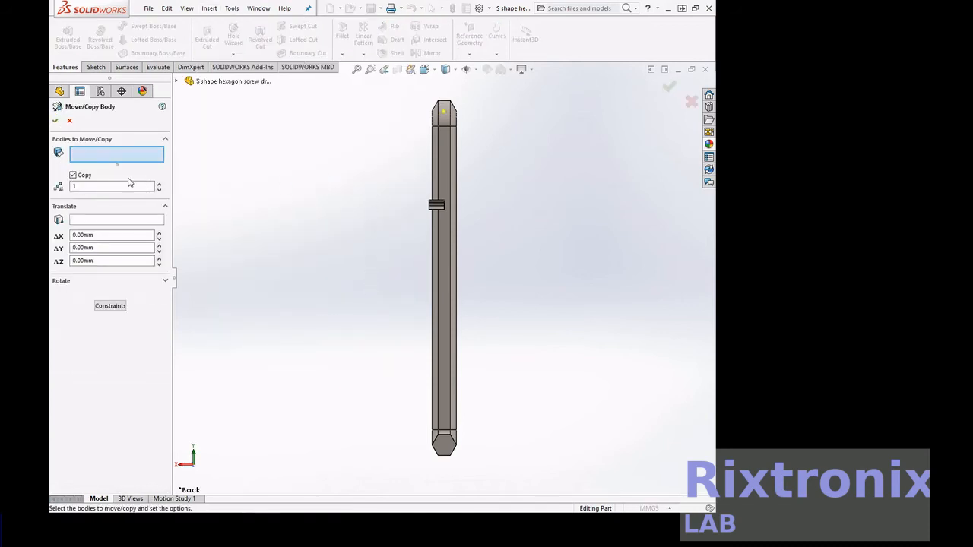
{"action": "left_click", "coordinate": [72, 180]}
{"action": "left_click_drag", "start_coordinate": [379, 175], "coordinate": [483, 253]}
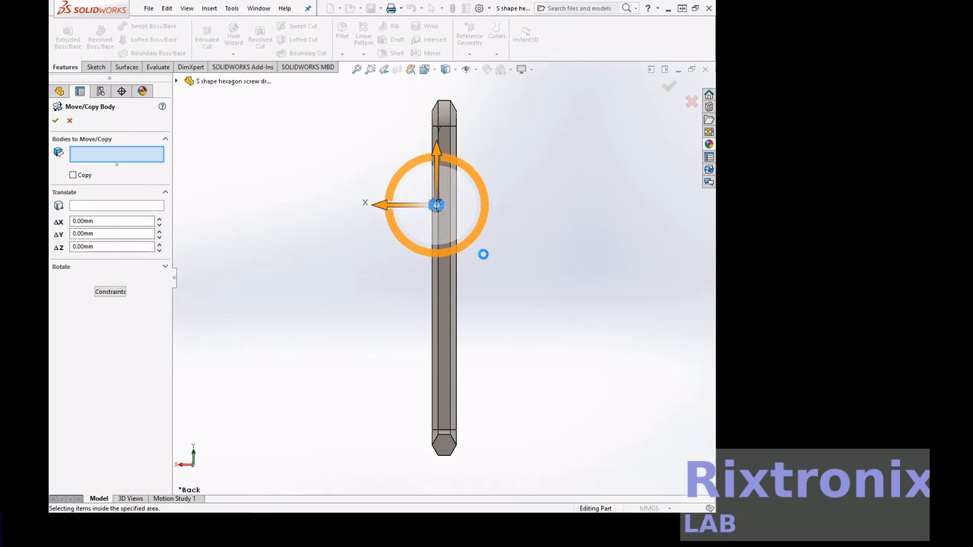
{"action": "right_click", "coordinate": [541, 230]}
{"action": "mouse_move", "coordinate": [566, 287]}
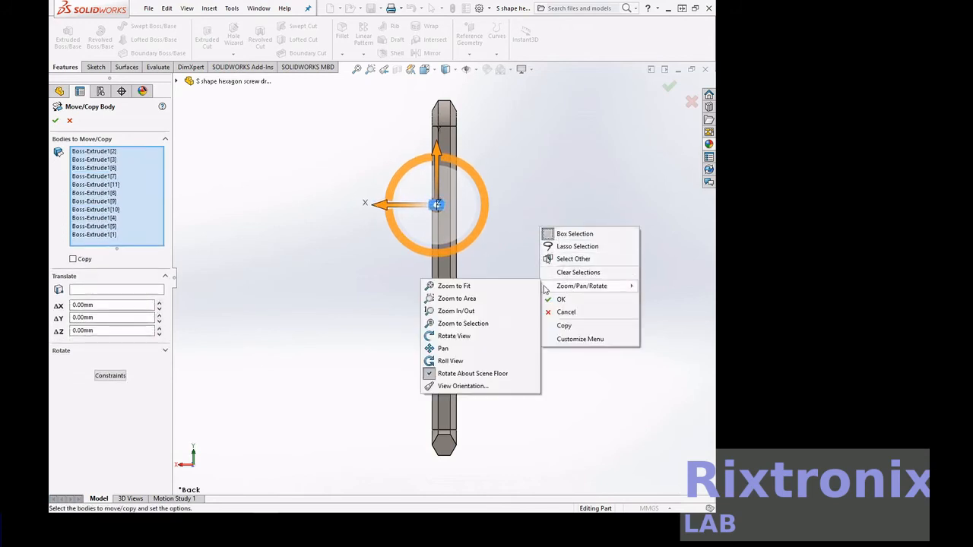
{"action": "left_click", "coordinate": [471, 335]}
{"action": "left_click_drag", "start_coordinate": [477, 332], "coordinate": [545, 329]}
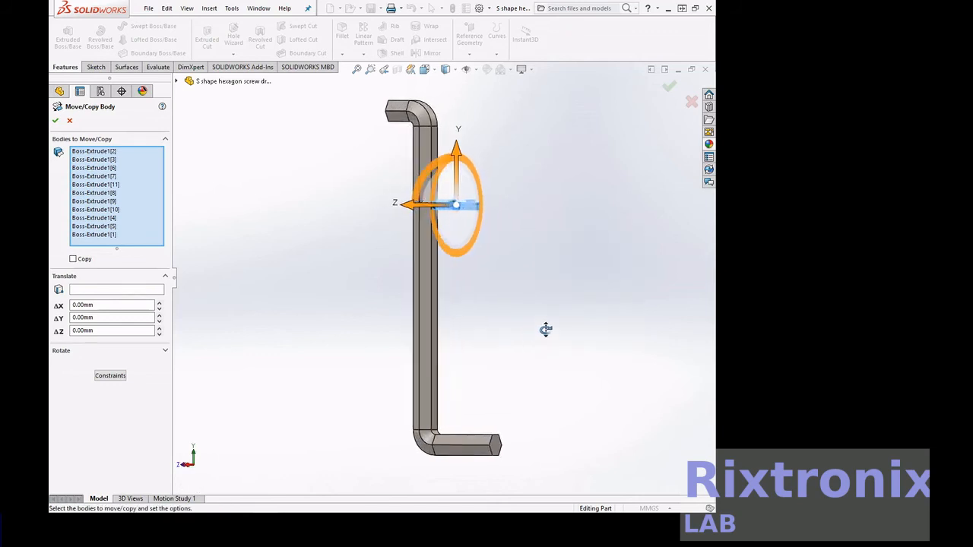
{"action": "left_click_drag", "start_coordinate": [434, 156], "coordinate": [473, 204]}
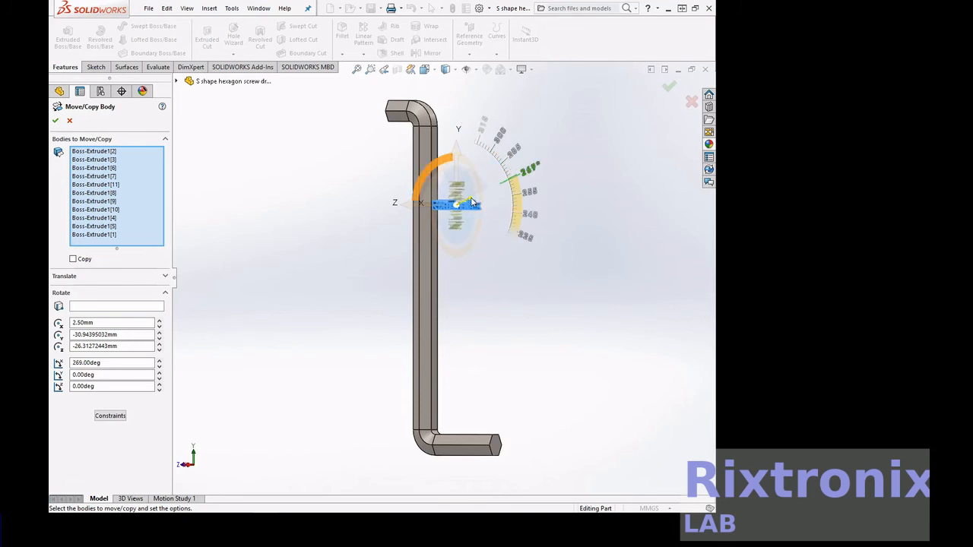
{"action": "left_click", "coordinate": [77, 363]}
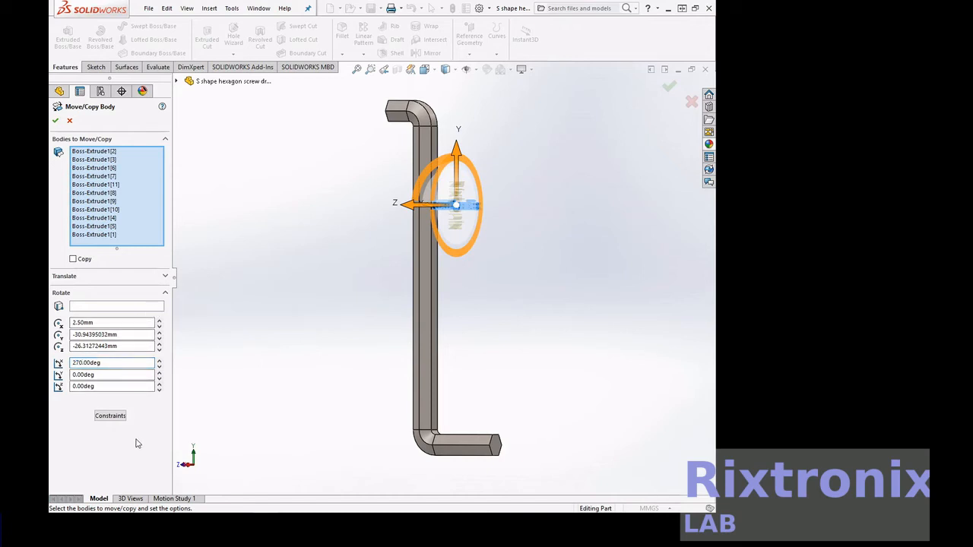
{"action": "left_click", "coordinate": [55, 121]}
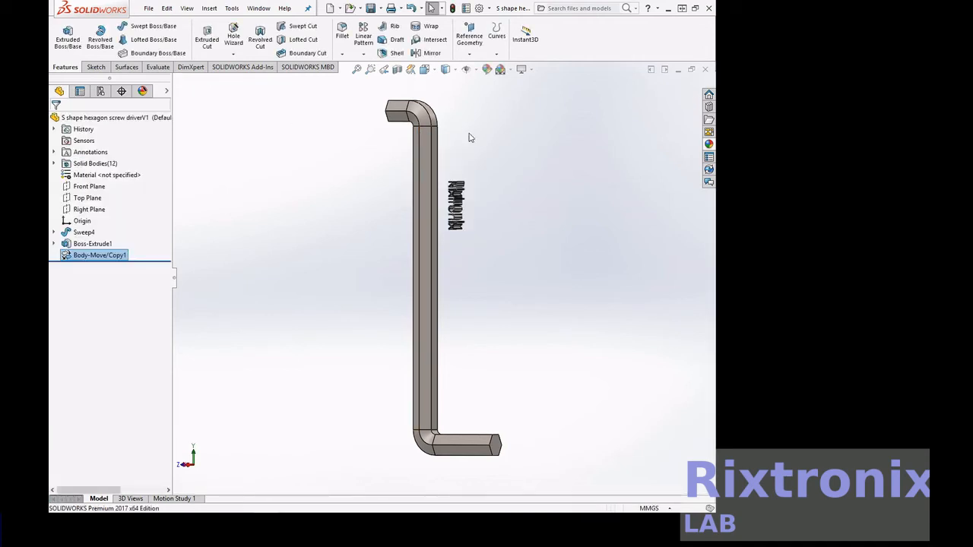
Select the extruded Rixtronix text bodies with Move/Copy Body and translate them about 15.3 mm along Z
{"action": "left_click", "coordinate": [90, 210]}
{"action": "left_click", "coordinate": [145, 190]}
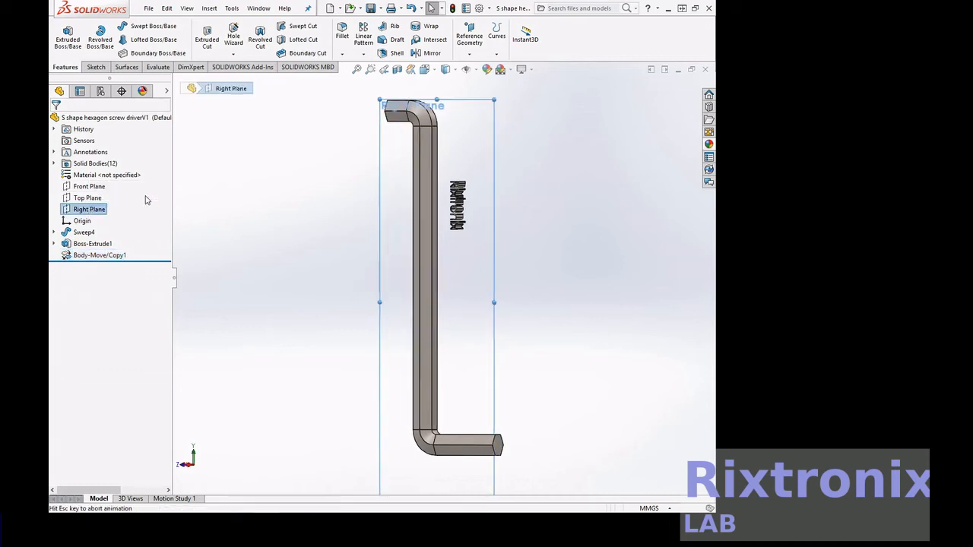
{"action": "left_click", "coordinate": [209, 8]}
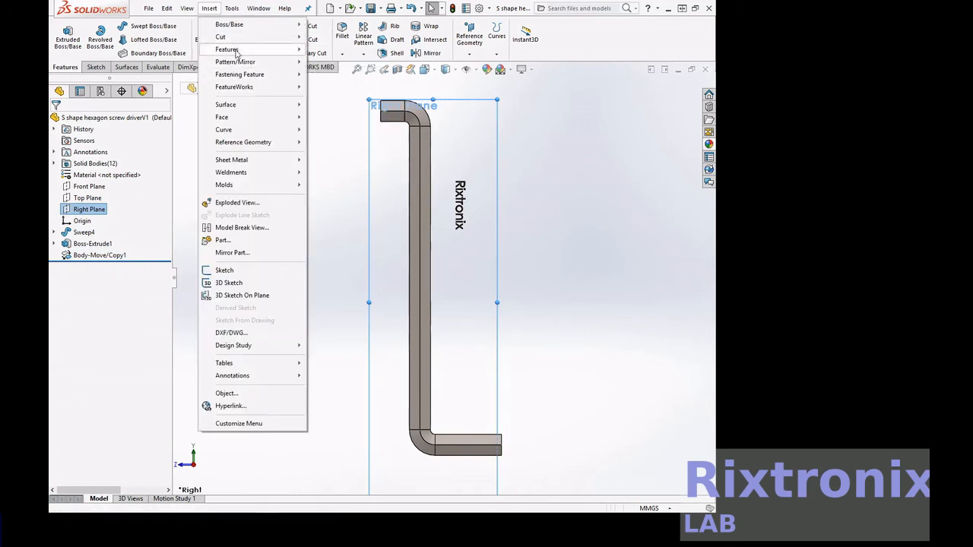
{"action": "mouse_move", "coordinate": [243, 49]}
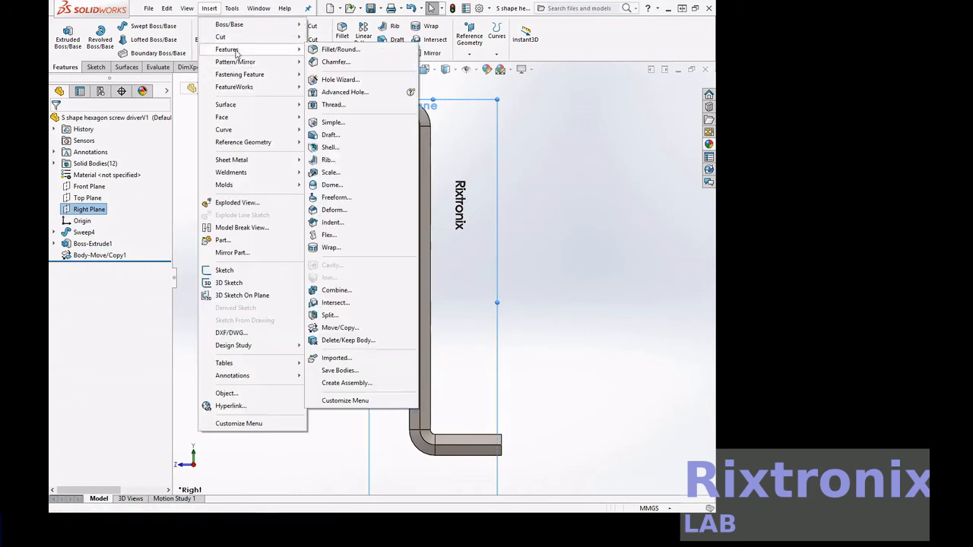
{"action": "left_click", "coordinate": [354, 327]}
{"action": "left_click_drag", "start_coordinate": [465, 176], "coordinate": [487, 267]}
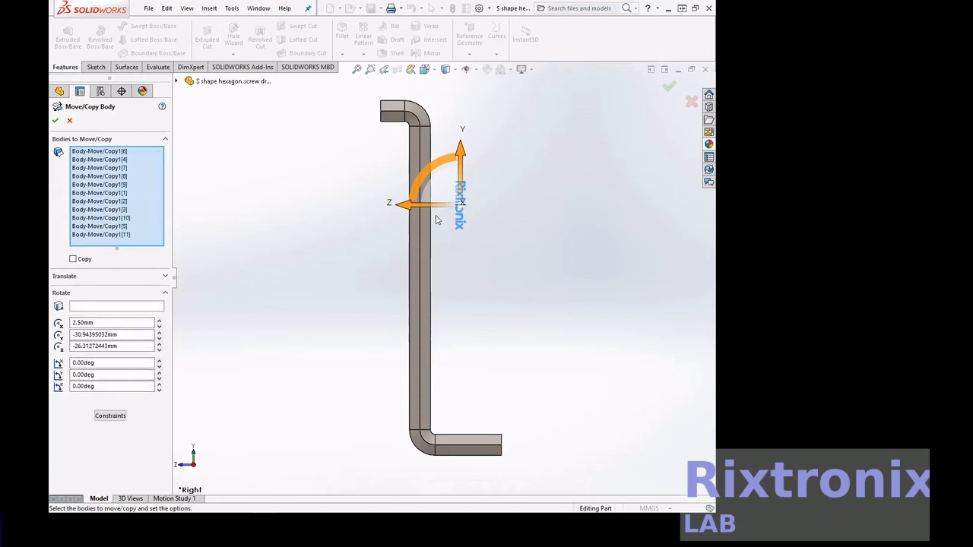
{"action": "mouse_move", "coordinate": [434, 207]}
{"action": "left_mouse_down"}
{"action": "mouse_move", "coordinate": [408, 212]}
{"action": "mouse_move", "coordinate": [415, 209]}
{"action": "left_mouse_up"}
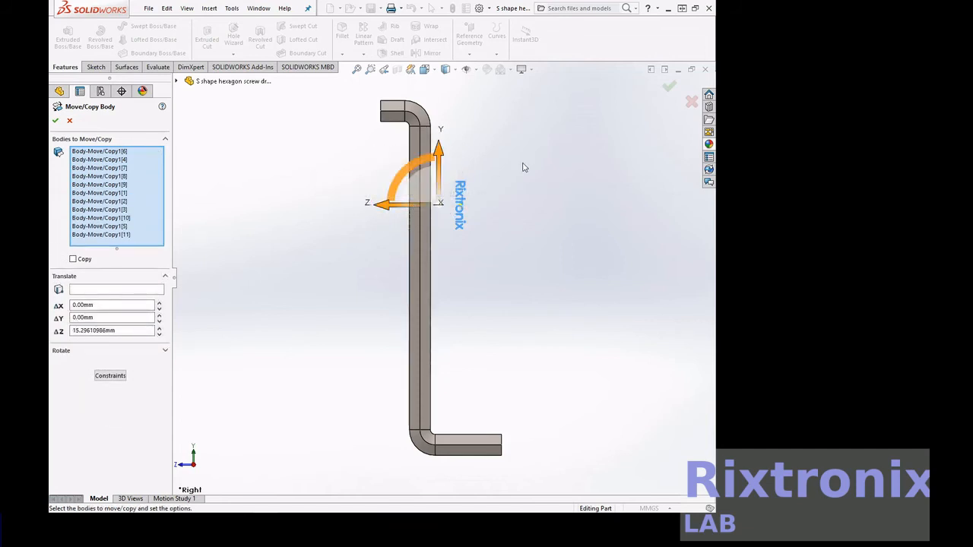
Shift the text bodies about -1 mm along X so they sit into the key, then confirm the move
{"action": "left_click", "coordinate": [437, 71]}
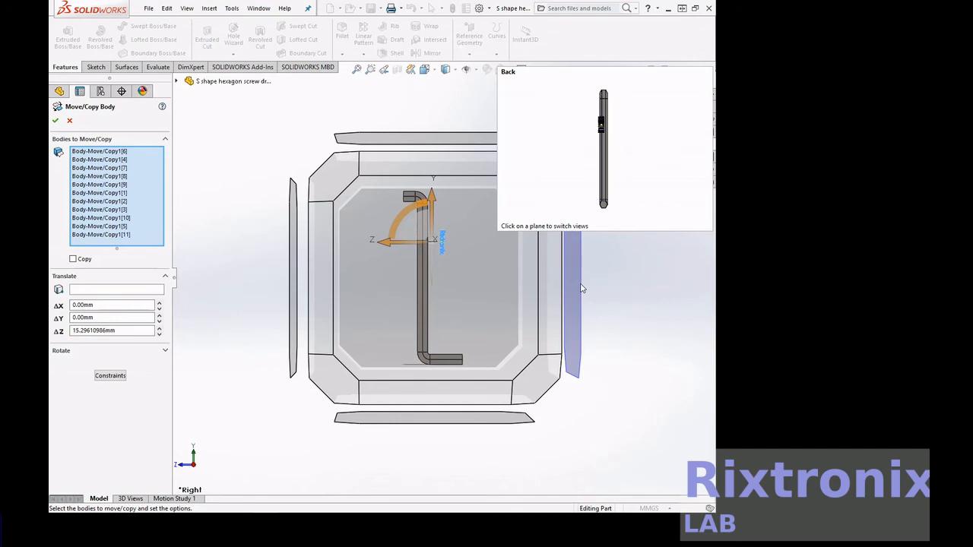
{"action": "left_click", "coordinate": [581, 288]}
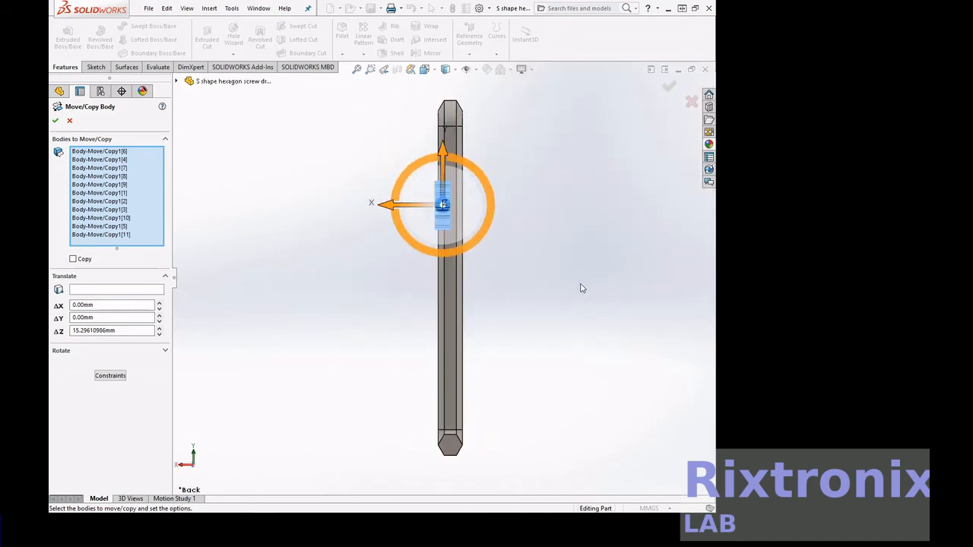
{"action": "left_click", "coordinate": [371, 69]}
{"action": "left_click_drag", "start_coordinate": [411, 150], "coordinate": [511, 263]}
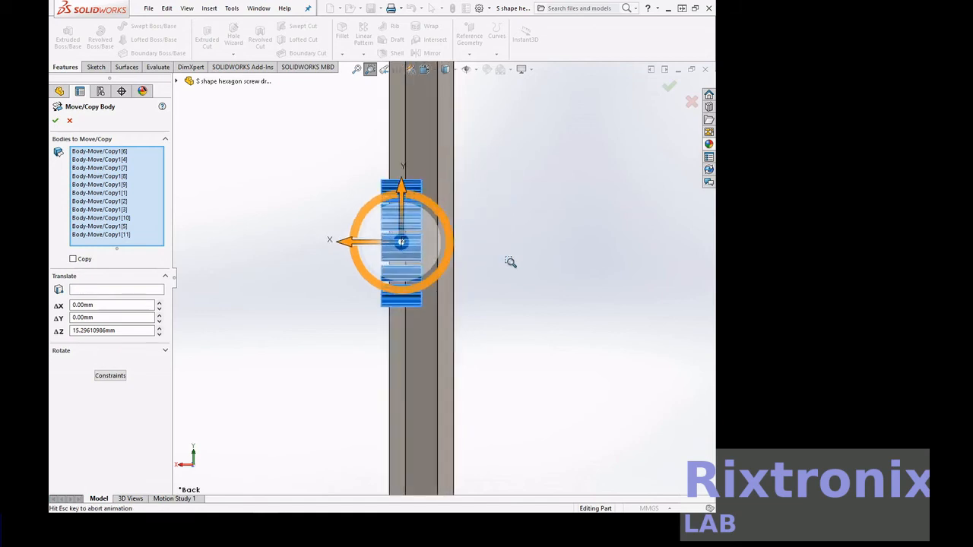
{"action": "right_click", "coordinate": [521, 199]}
{"action": "left_click", "coordinate": [545, 255]}
{"action": "left_click_drag", "start_coordinate": [502, 270], "coordinate": [710, 244]}
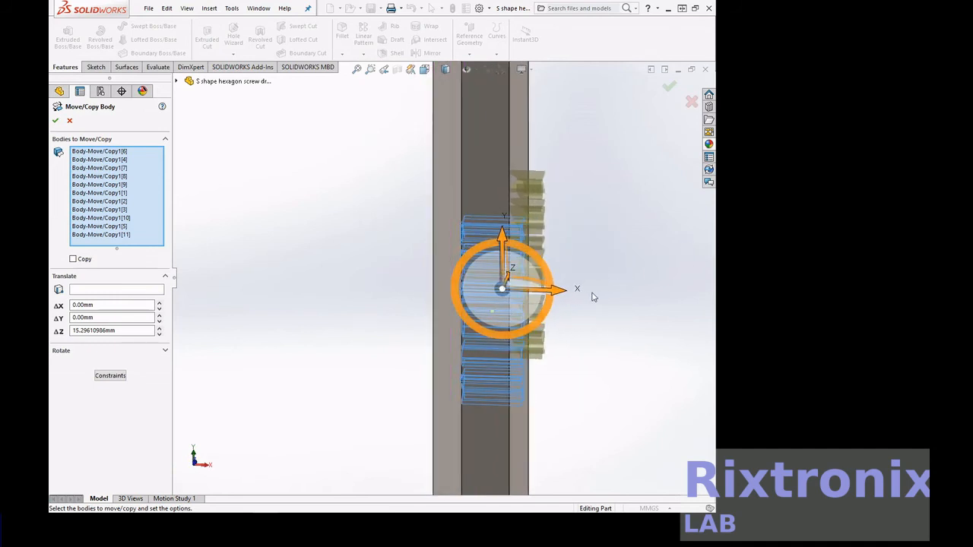
{"action": "left_click_drag", "start_coordinate": [560, 290], "coordinate": [547, 293]}
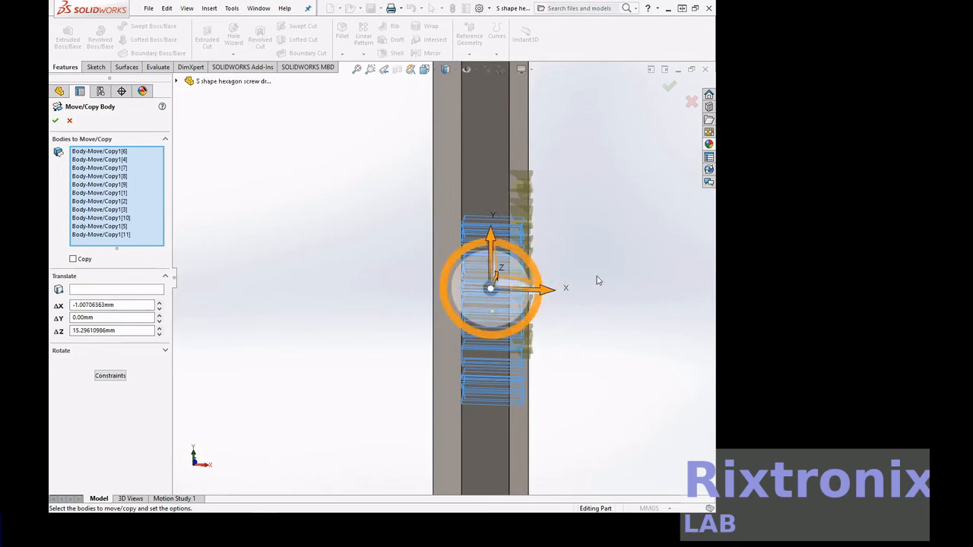
{"action": "left_click", "coordinate": [55, 121]}
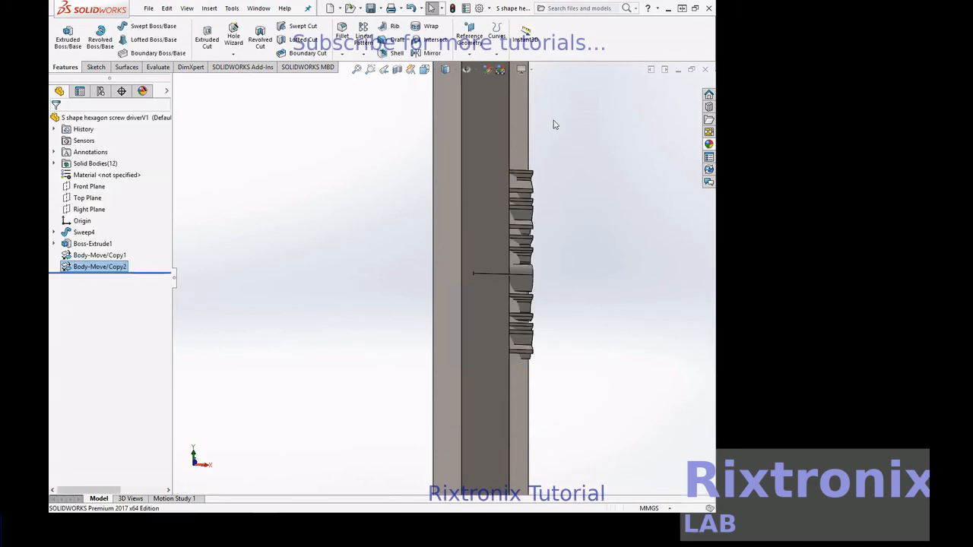
Start a Combine in Subtract mode and pick the hex key body (Sweep4) as the main body
{"action": "left_click", "coordinate": [370, 69]}
{"action": "left_click_drag", "start_coordinate": [408, 142], "coordinate": [586, 369]}
{"action": "right_click", "coordinate": [592, 287]}
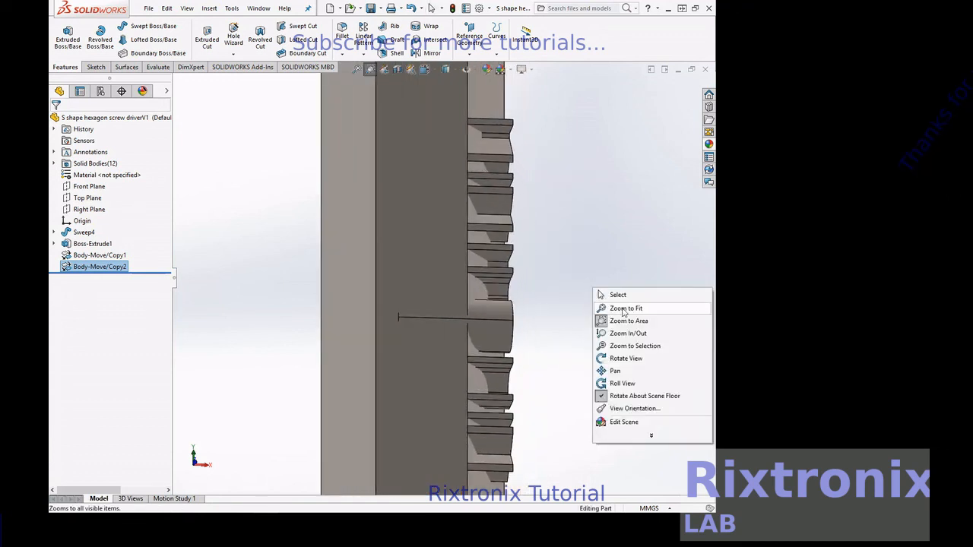
{"action": "left_click", "coordinate": [638, 351]}
{"action": "left_click_drag", "start_coordinate": [638, 349], "coordinate": [549, 350]}
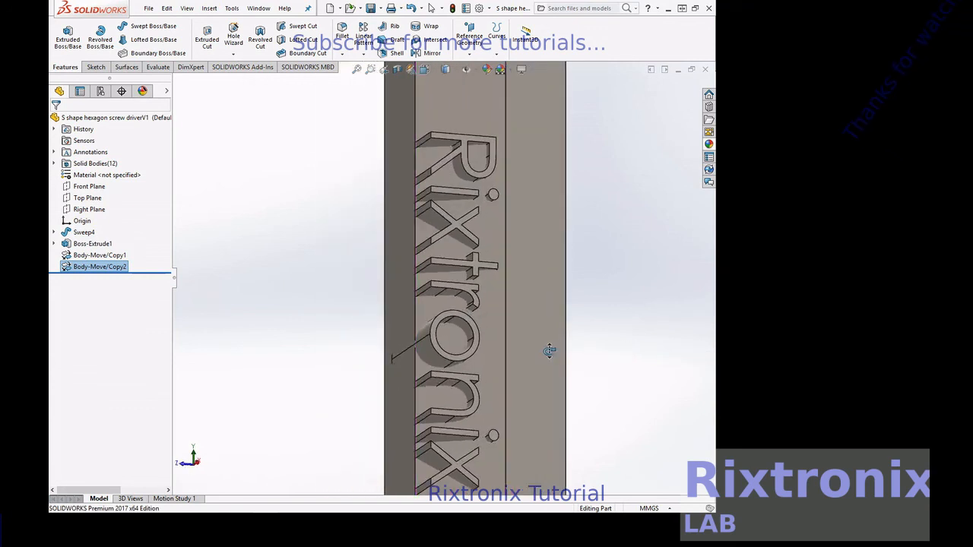
{"action": "left_click", "coordinate": [209, 9]}
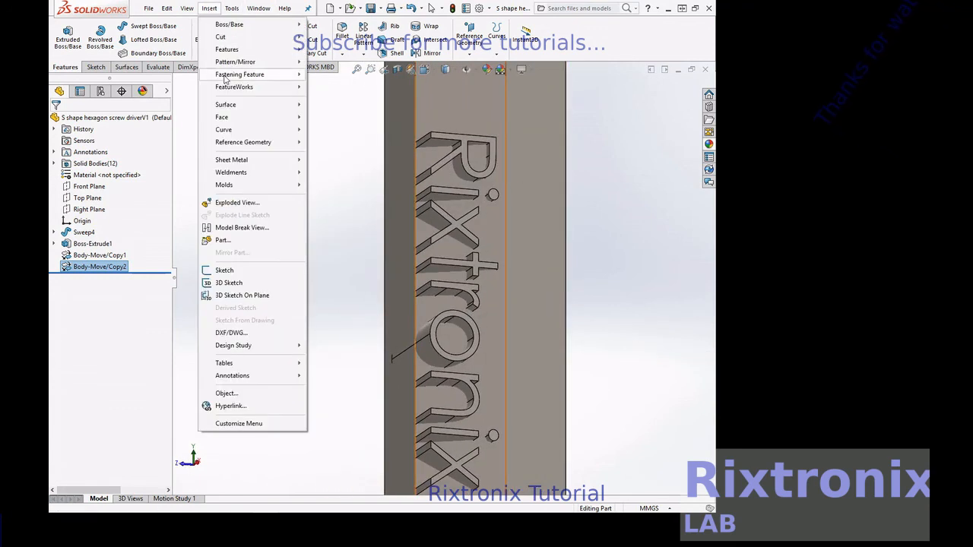
{"action": "mouse_move", "coordinate": [227, 48]}
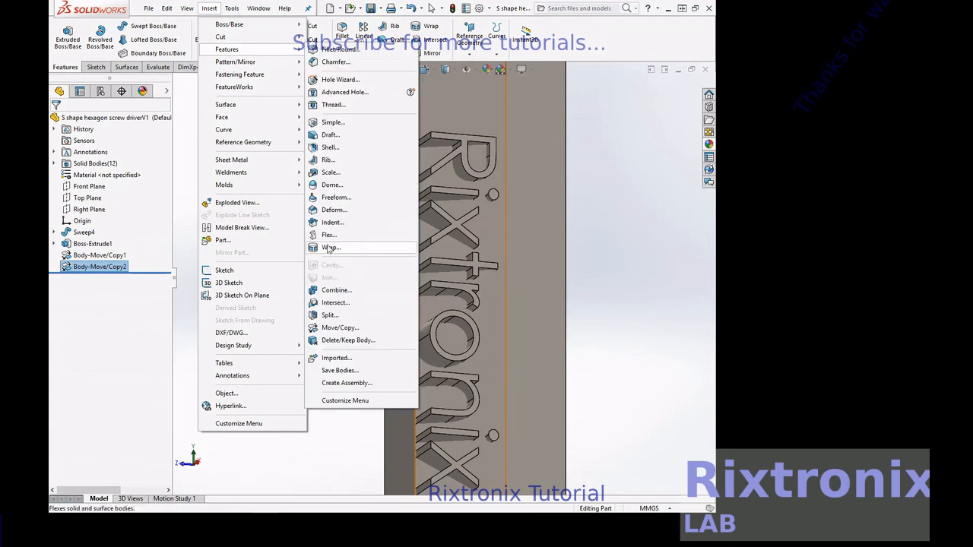
{"action": "left_click", "coordinate": [335, 290]}
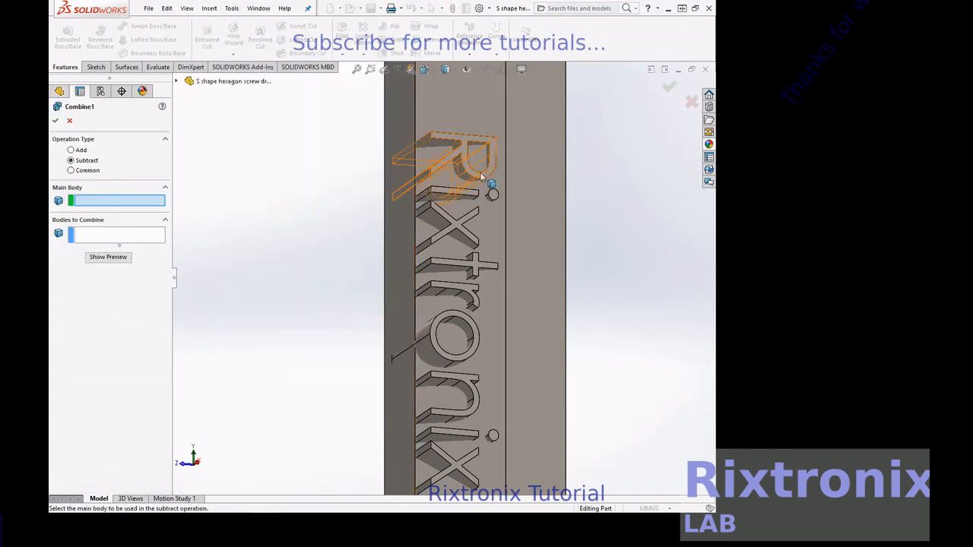
{"action": "left_click", "coordinate": [528, 168]}
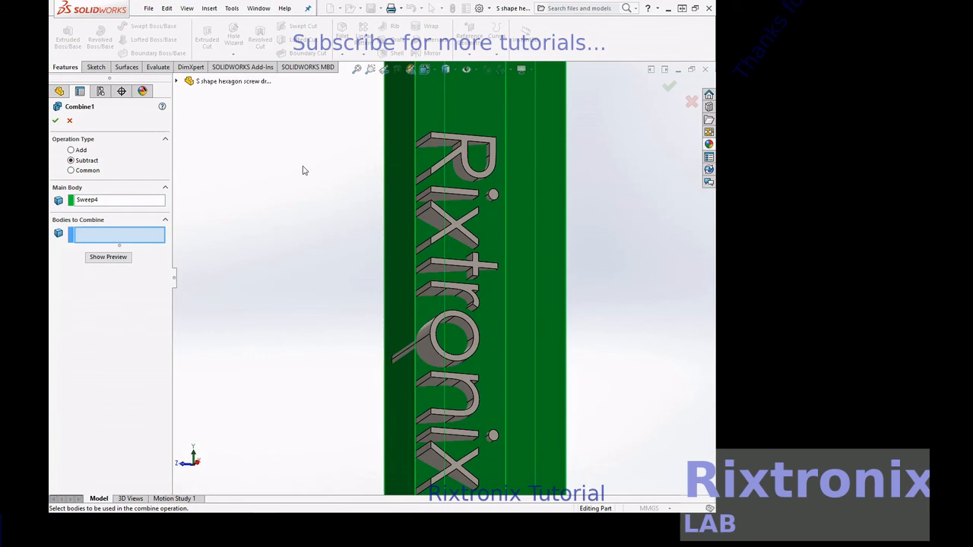
Select all the text bodies as bodies to combine, preview, and confirm the subtraction to engrave the text
{"action": "scroll", "coordinate": [322, 120], "scroll_direction": "down", "scroll_amount": 2}
{"action": "scroll", "coordinate": [322, 120], "scroll_direction": "up", "scroll_amount": 5}
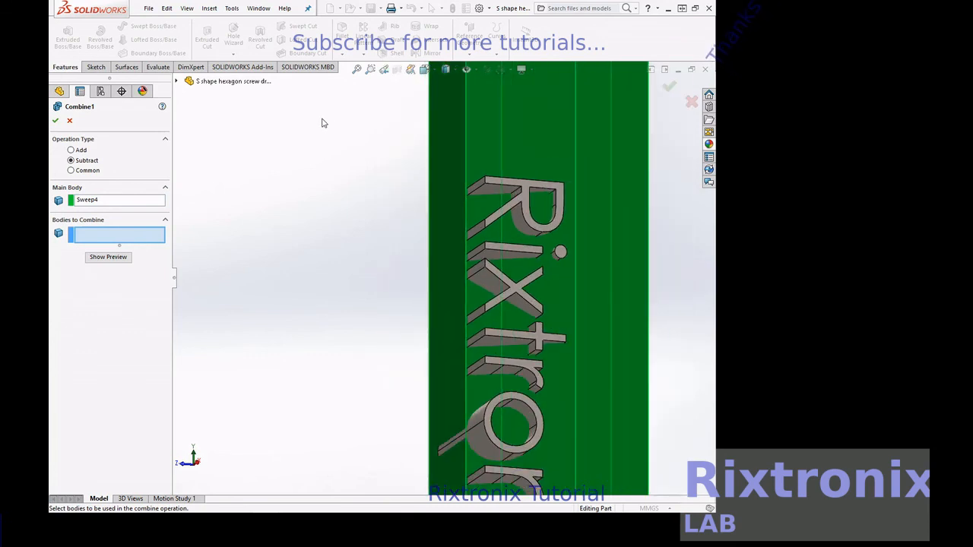
{"action": "left_click_drag", "start_coordinate": [368, 170], "coordinate": [544, 473]}
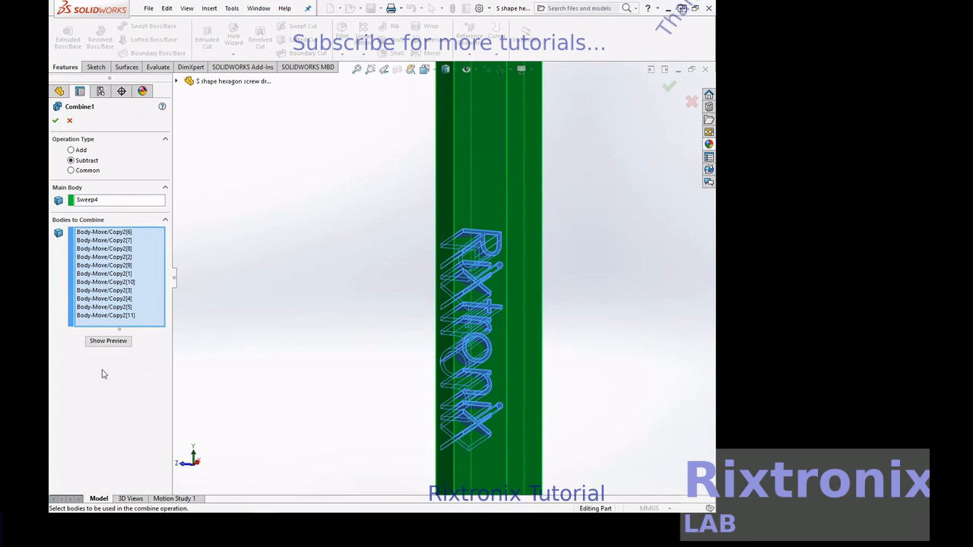
{"action": "left_click", "coordinate": [110, 343]}
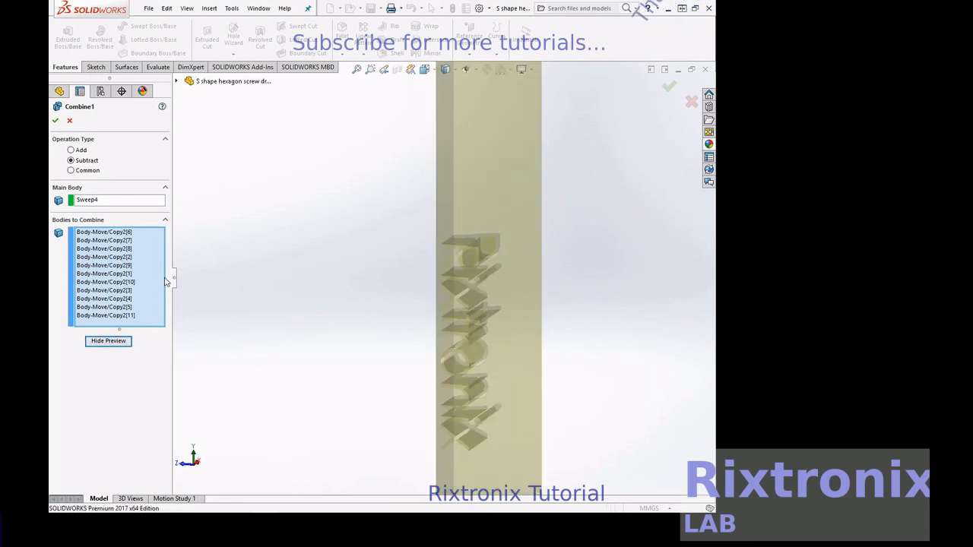
{"action": "right_click", "coordinate": [639, 196]}
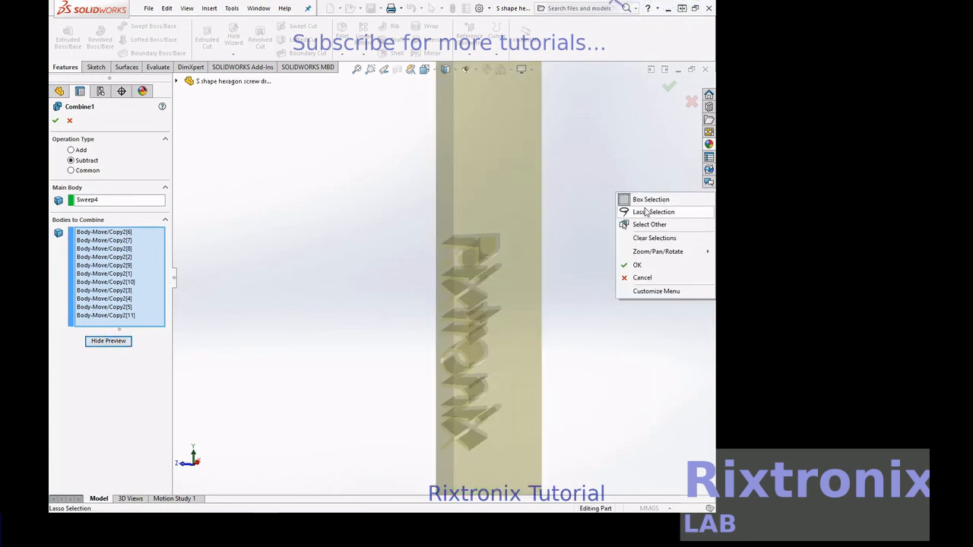
{"action": "mouse_move", "coordinate": [657, 252]}
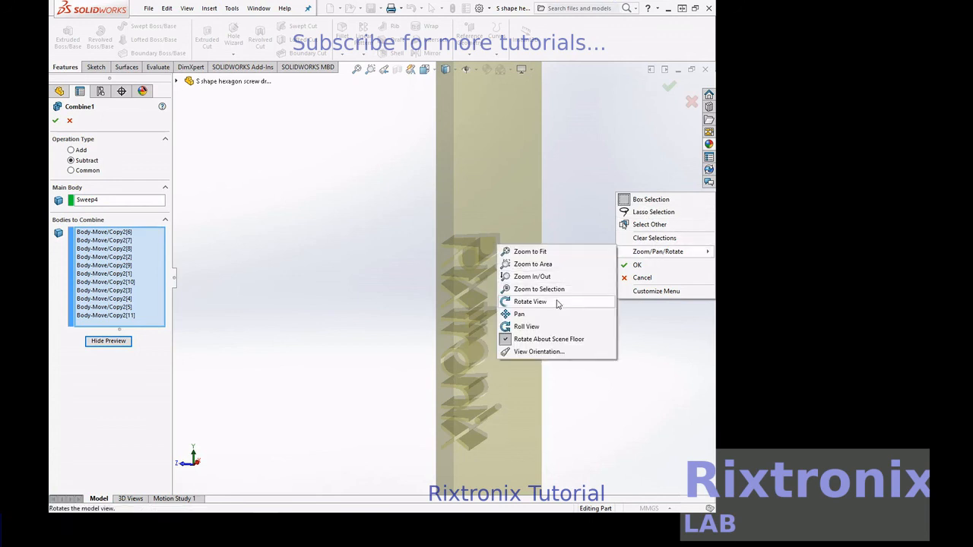
{"action": "left_click", "coordinate": [532, 302]}
{"action": "left_click_drag", "start_coordinate": [630, 278], "coordinate": [600, 270]}
{"action": "left_click", "coordinate": [57, 123]}
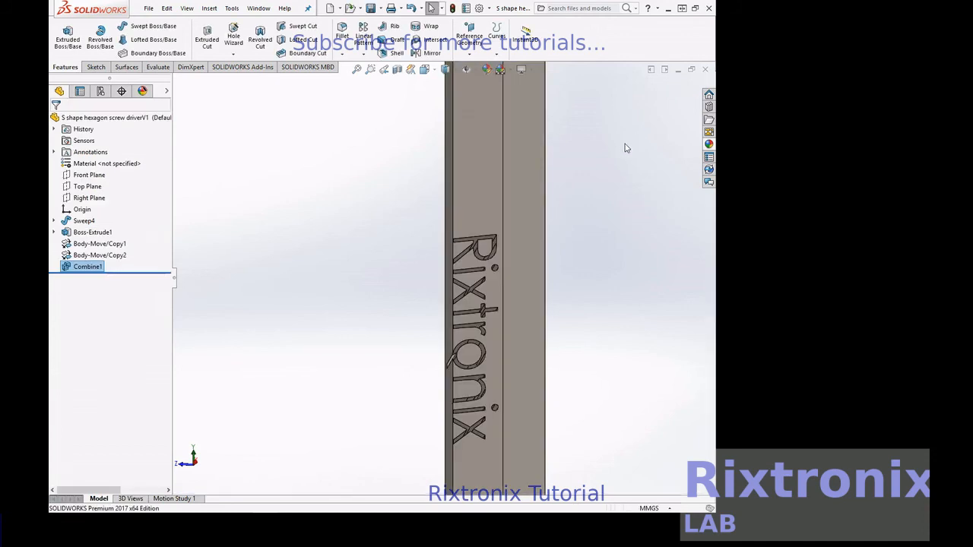
Zoom to fit the whole key and save the part
{"action": "scroll", "coordinate": [624, 144], "scroll_direction": "down", "scroll_amount": 1}
{"action": "scroll", "coordinate": [625, 144], "scroll_direction": "up", "scroll_amount": 9}
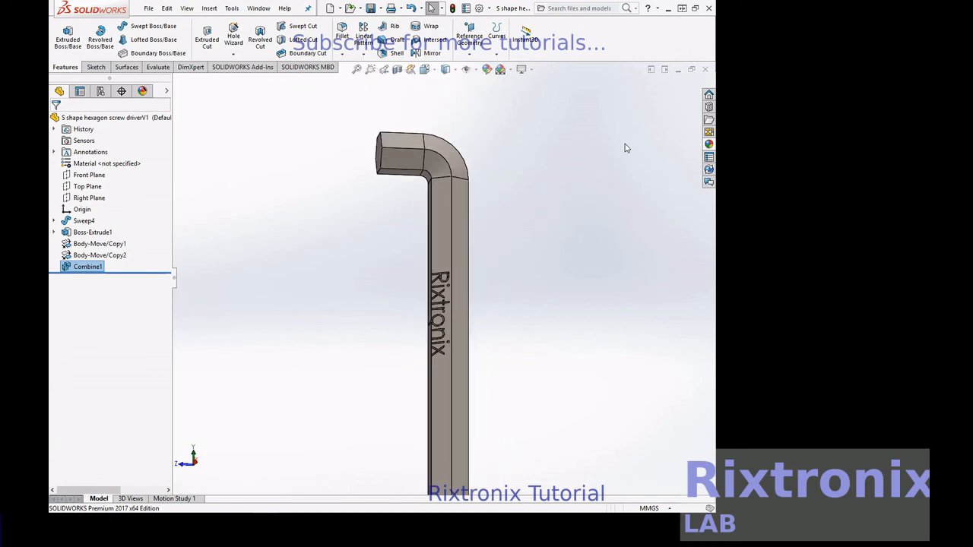
{"action": "left_click", "coordinate": [356, 69]}
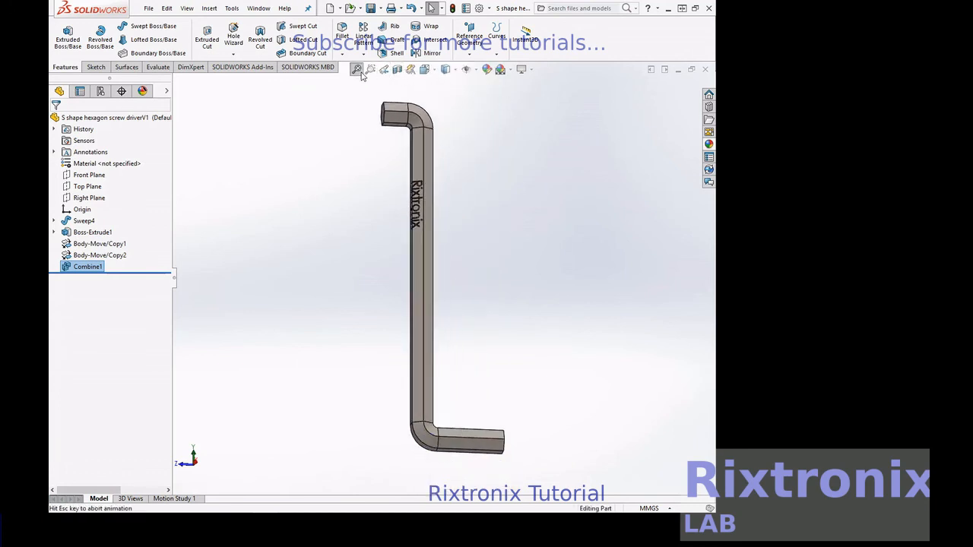
{"action": "right_click", "coordinate": [594, 162]}
{"action": "left_click", "coordinate": [709, 146]}
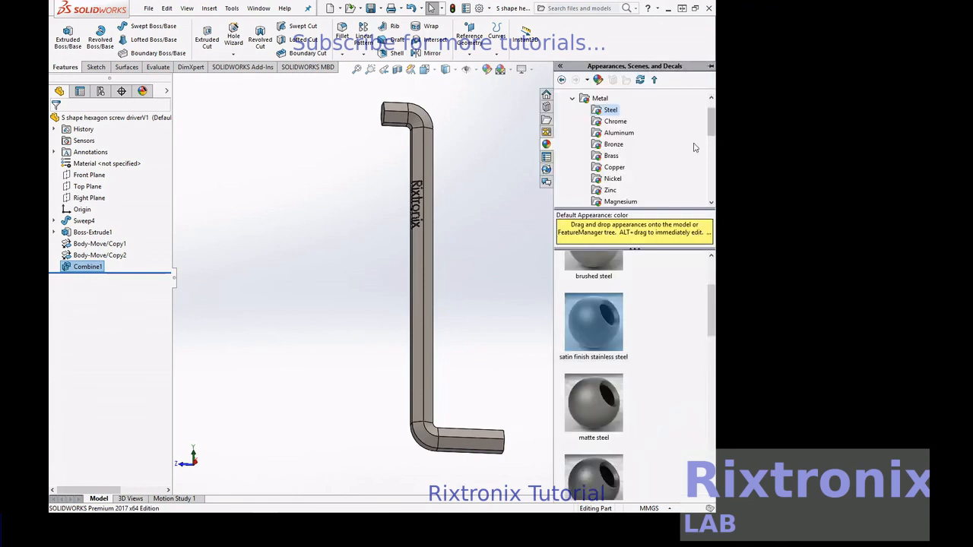
{"action": "left_click", "coordinate": [149, 7]}
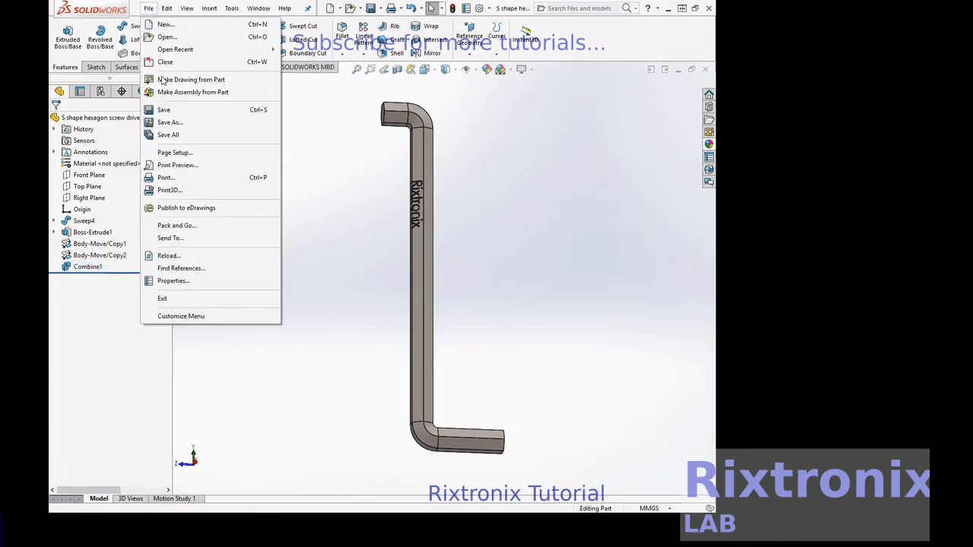
{"action": "left_click", "coordinate": [164, 110]}
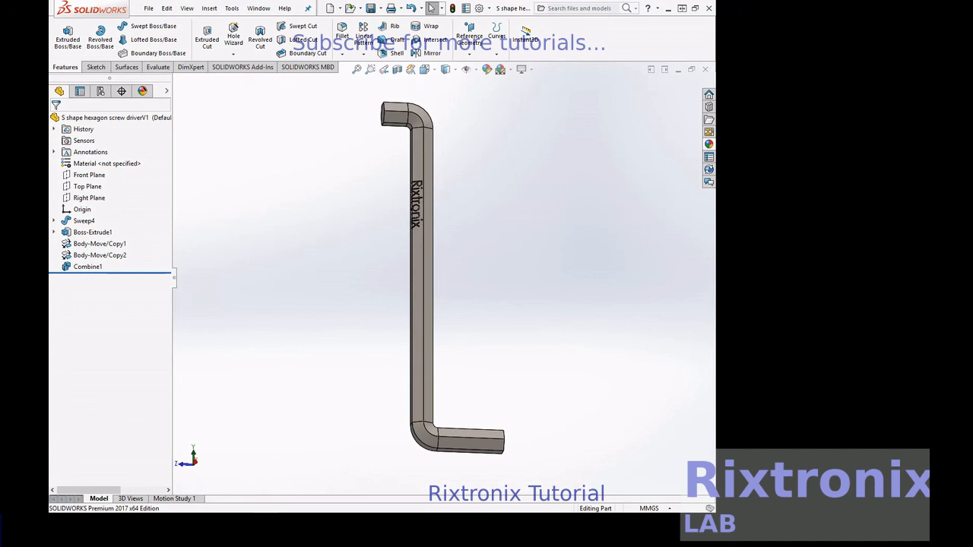